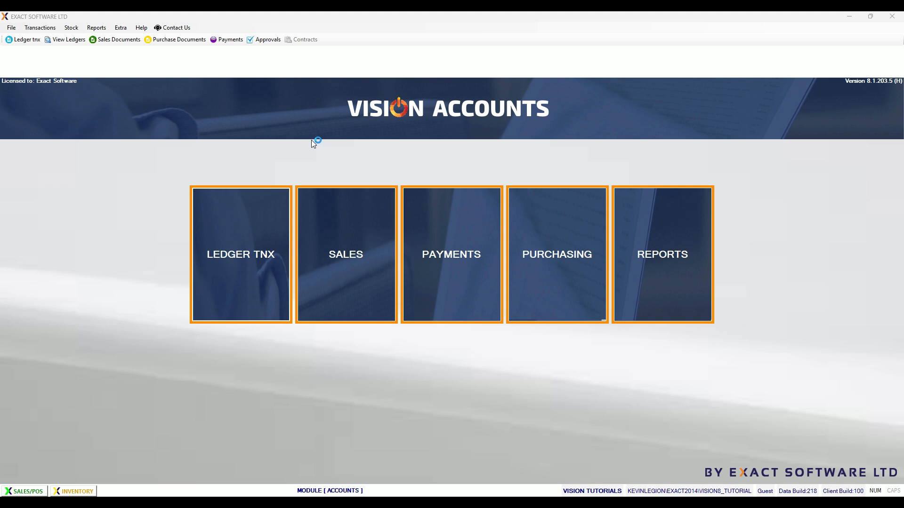
Open the chart of accounts and view the VAT, GRN Receivable and Returns Variance accounts under Company Liabilities
left_click(120, 30)
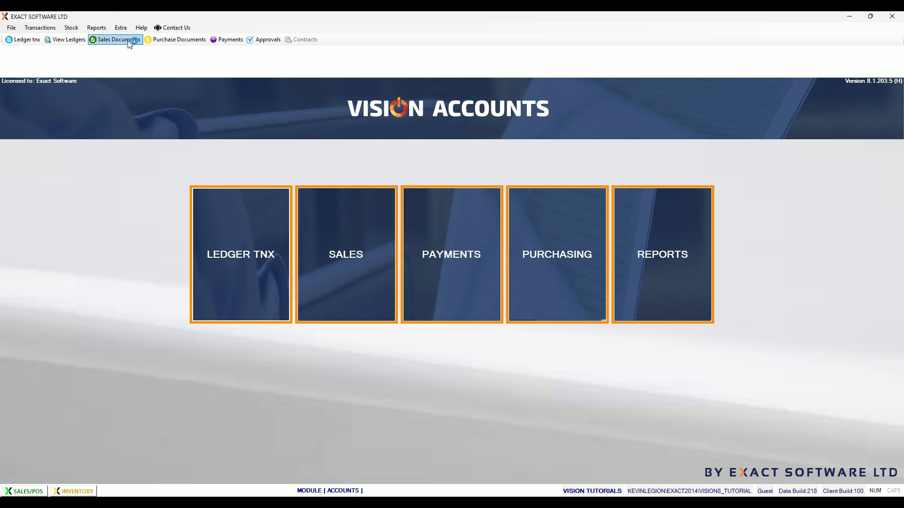
left_click(121, 28)
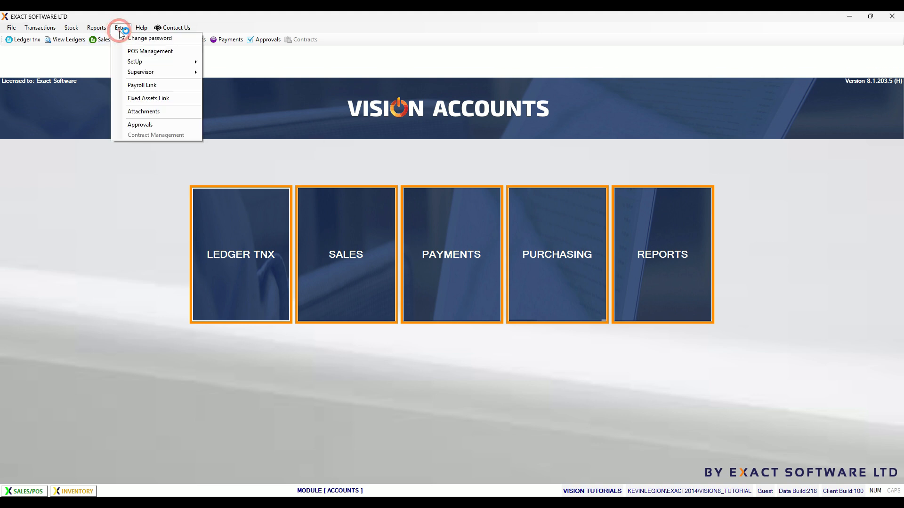
mouse_move(141, 62)
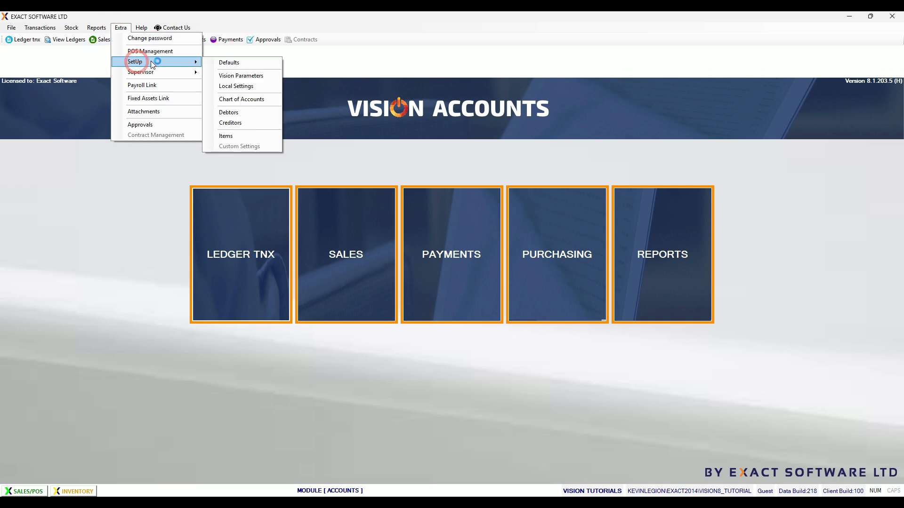
left_click(241, 98)
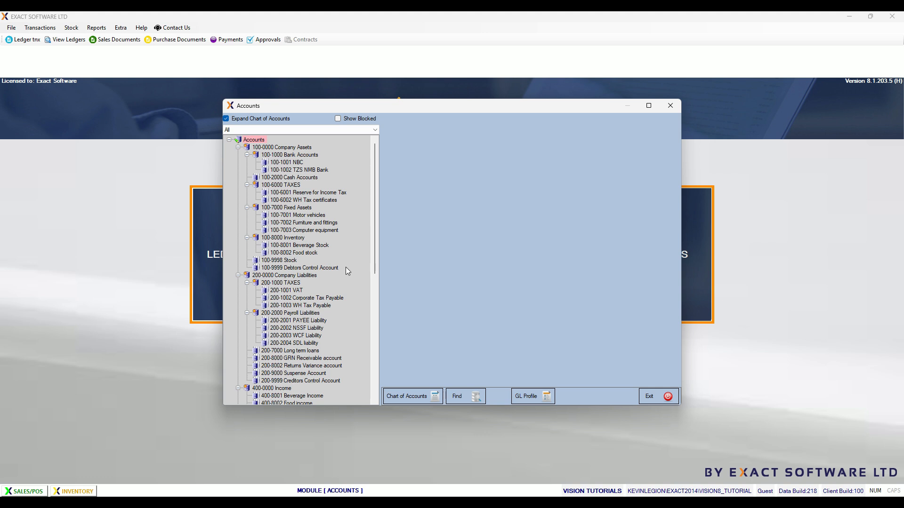
left_click(301, 290)
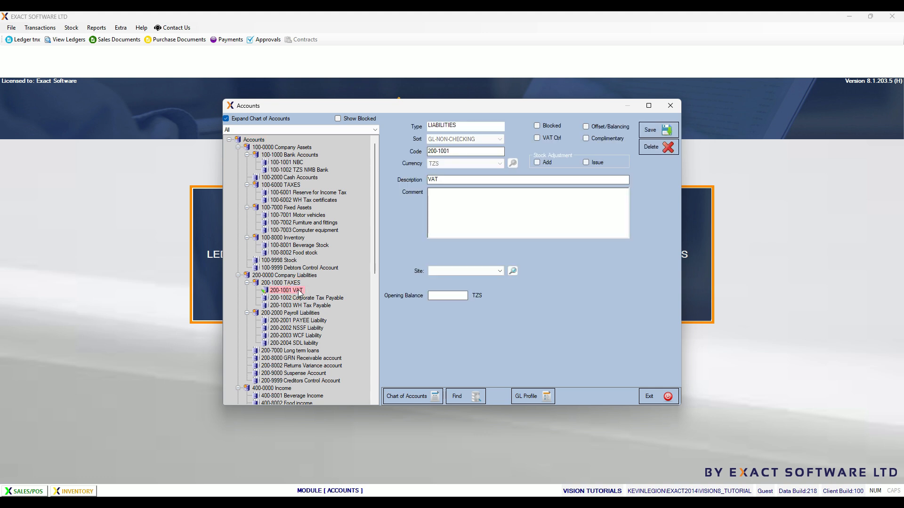
left_click(311, 358)
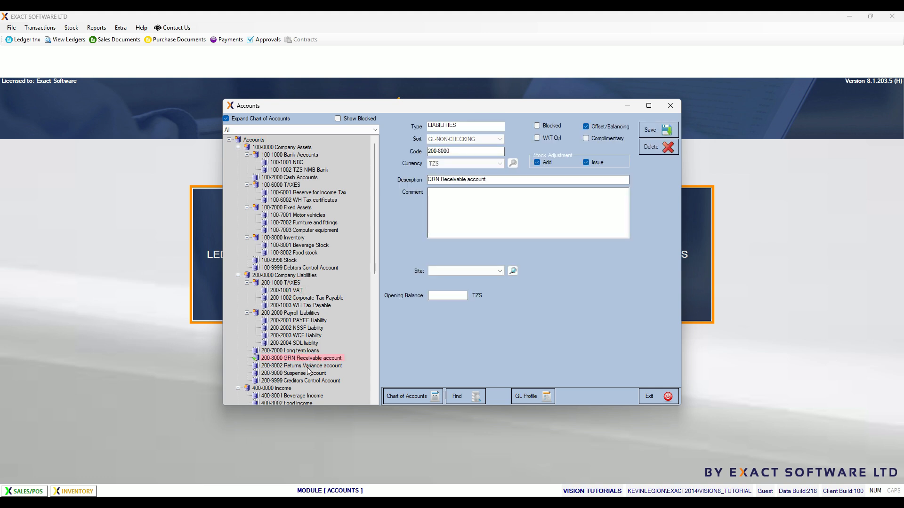
left_click(311, 366)
View the 700-1000 Retained Profit account under Capital and close the chart of accounts
scroll(313, 371, "down", 2)
scroll(313, 371, "down", 6)
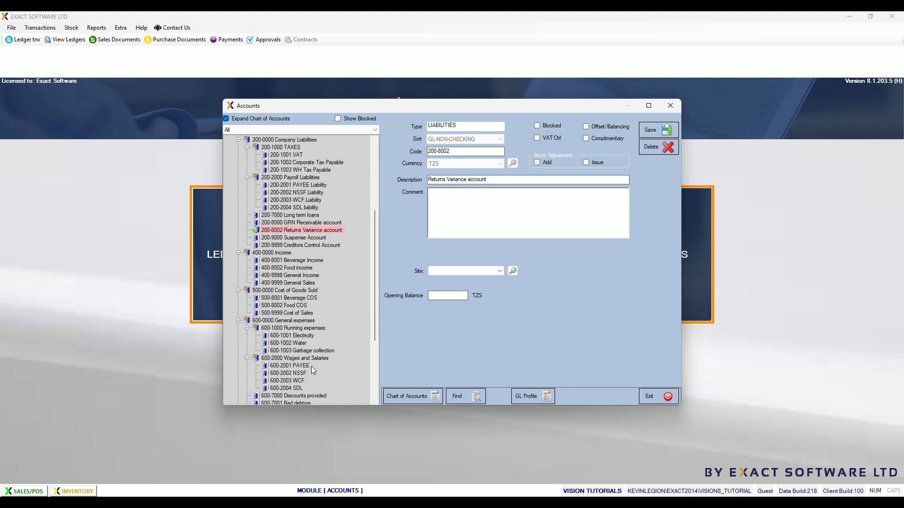
scroll(303, 376, "down", 1)
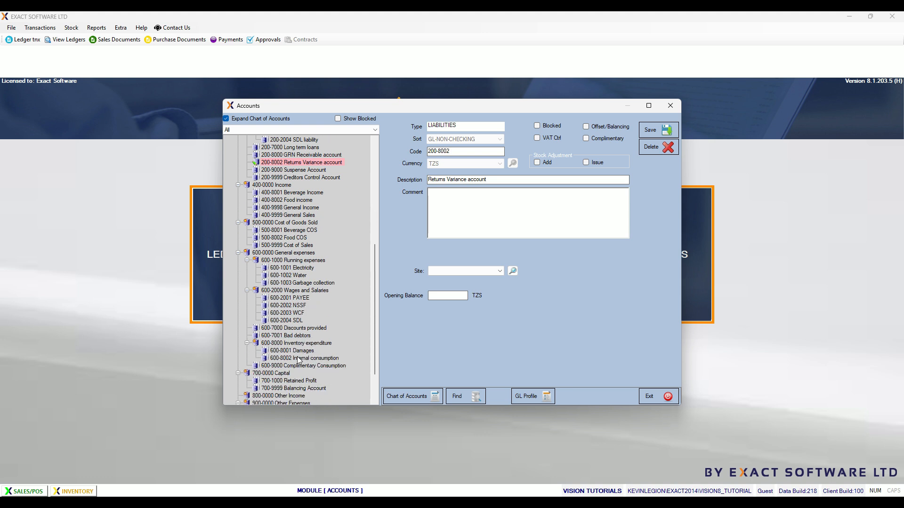
left_click(302, 382)
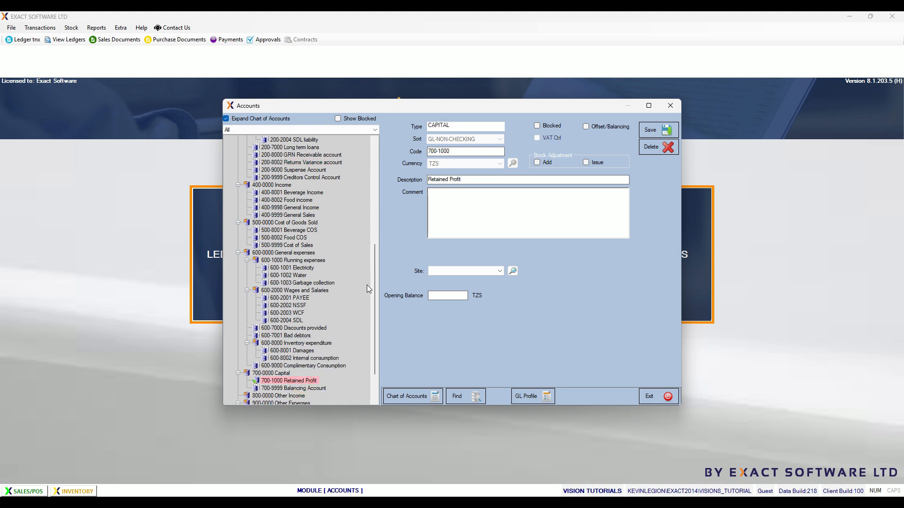
left_click_drag(375, 300, 386, 196)
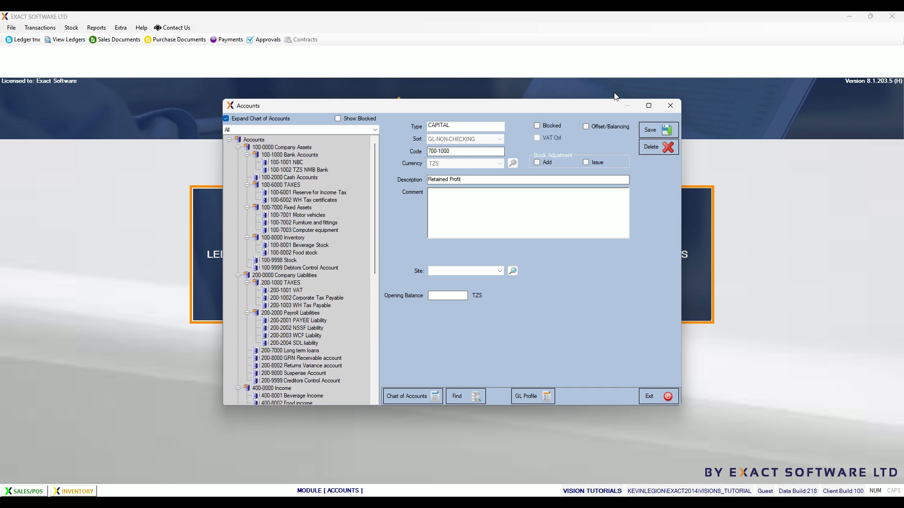
left_click(670, 105)
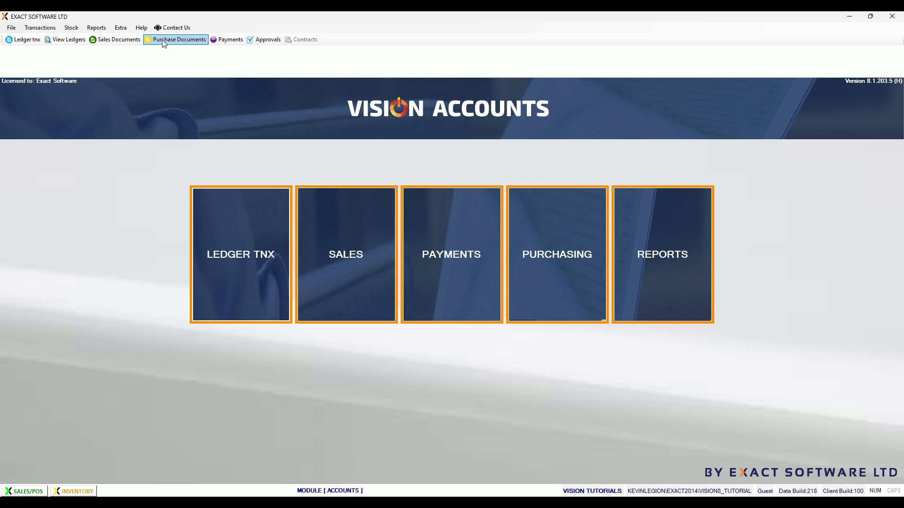
Open the financial defaults and check the account choices for VAT (200-1001) and Retained Profit (700-1000)
left_click(120, 27)
left_click(138, 63)
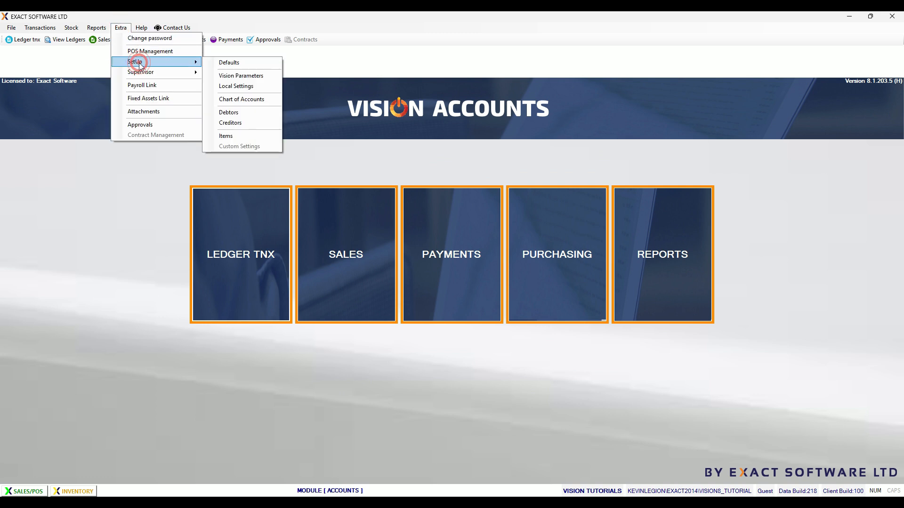
left_click(220, 64)
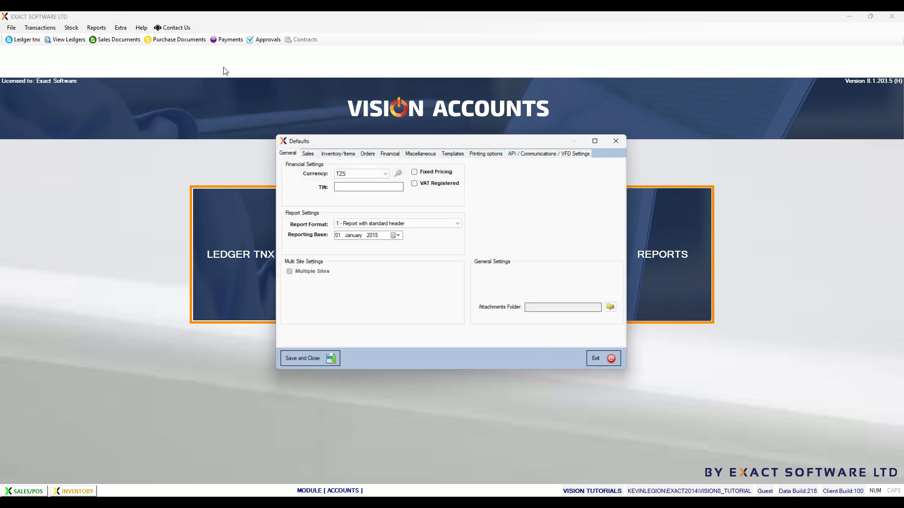
left_click(390, 153)
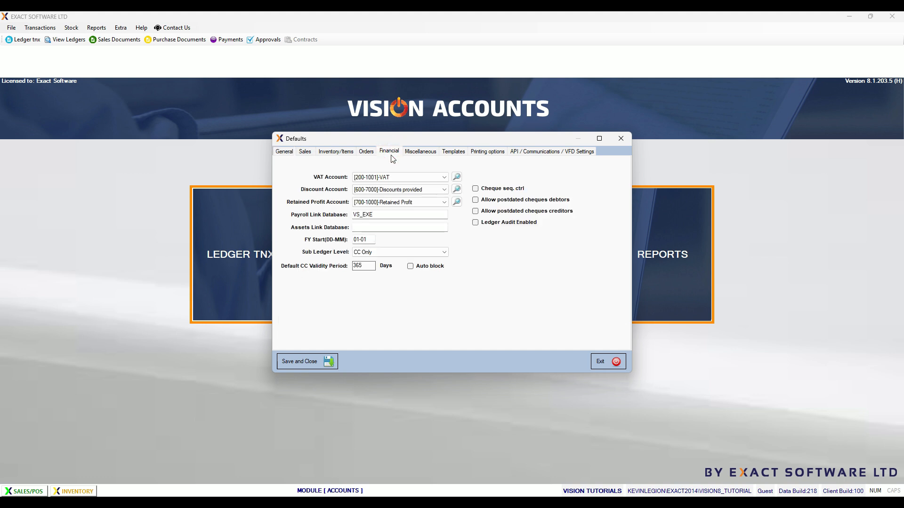
left_click(433, 178)
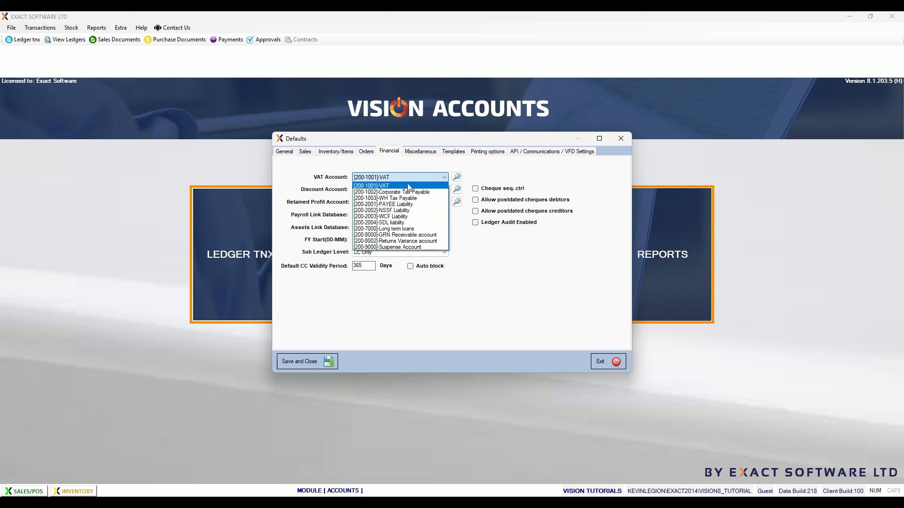
left_click(391, 187)
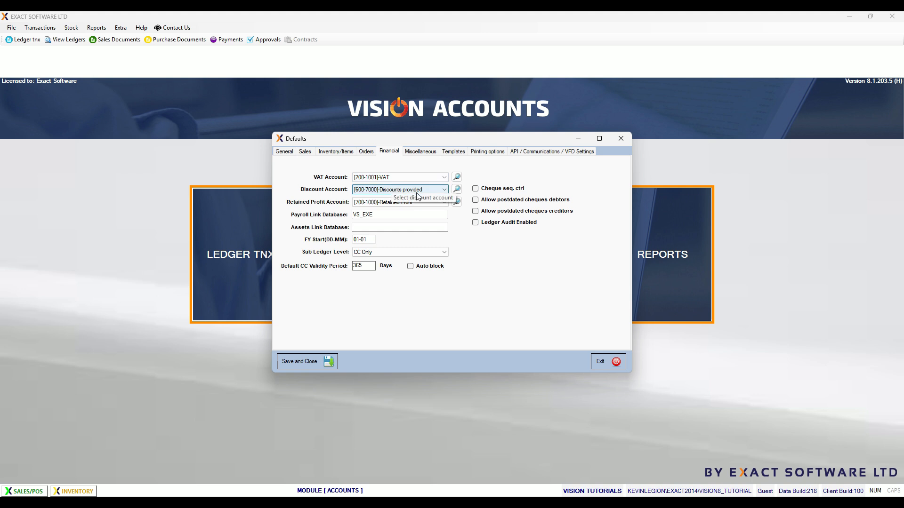
left_click(391, 203)
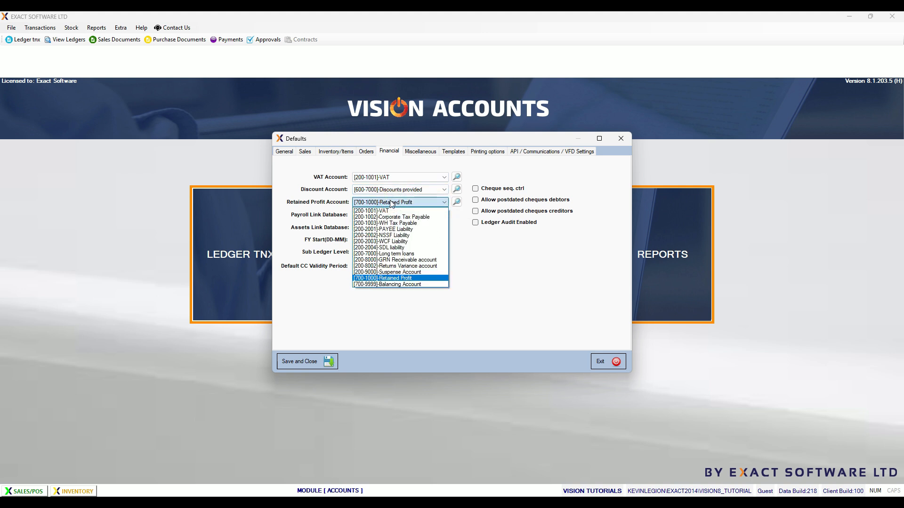
left_click(390, 278)
Check the Returns Variance and GRN Receivable account choices in the inventory defaults, and exit the defaults without saving
left_click(340, 153)
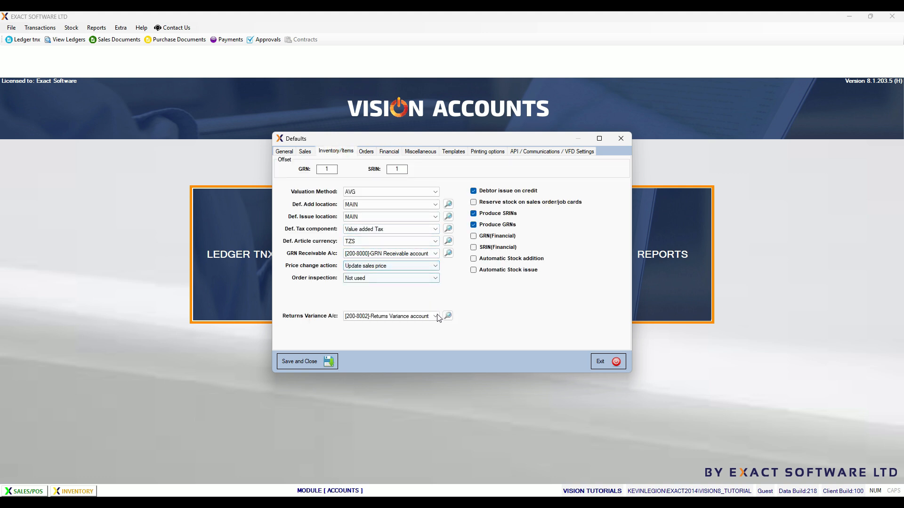
left_click(435, 316)
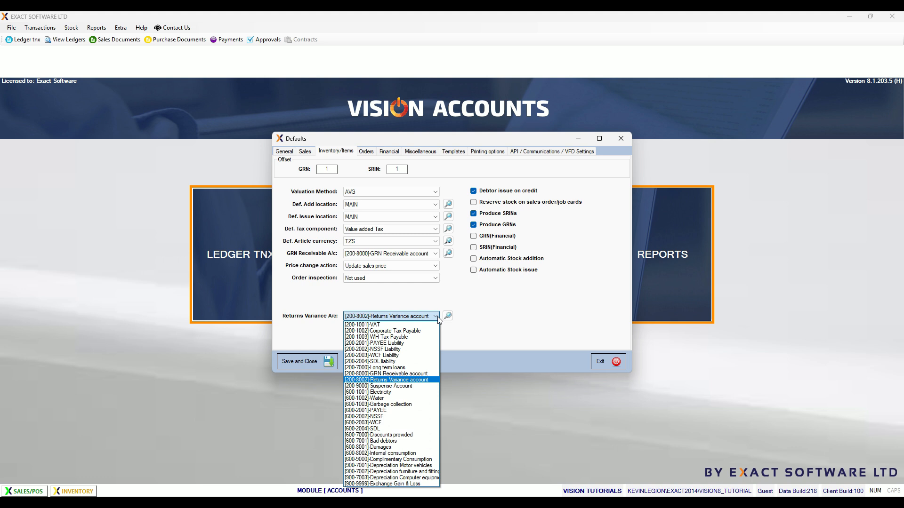
left_click(436, 256)
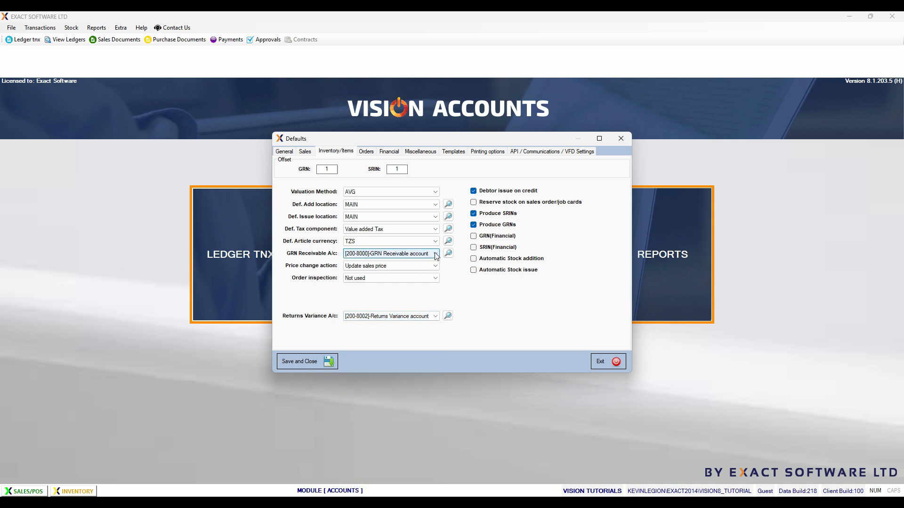
left_click(436, 256)
left_click(503, 292)
left_click(610, 361)
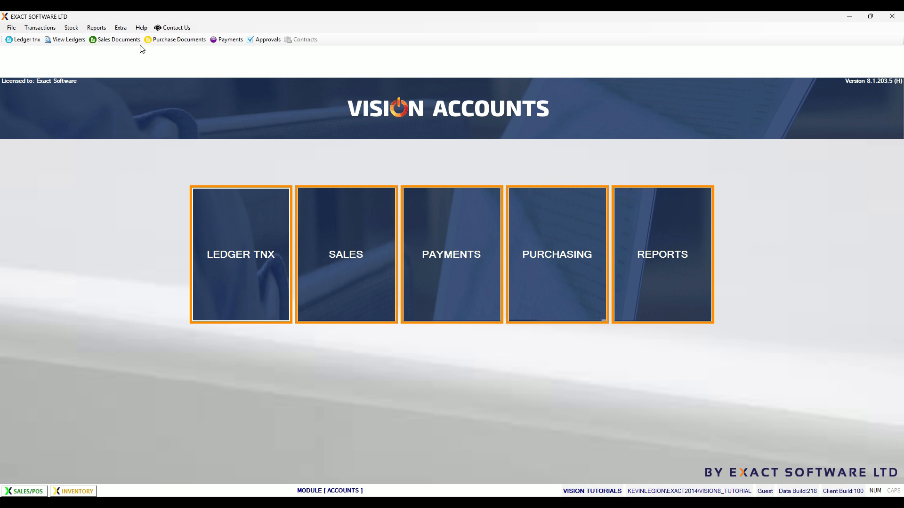
Reopen the chart of accounts, turn off its full expansion and show only the main account groups
left_click(121, 28)
mouse_move(136, 62)
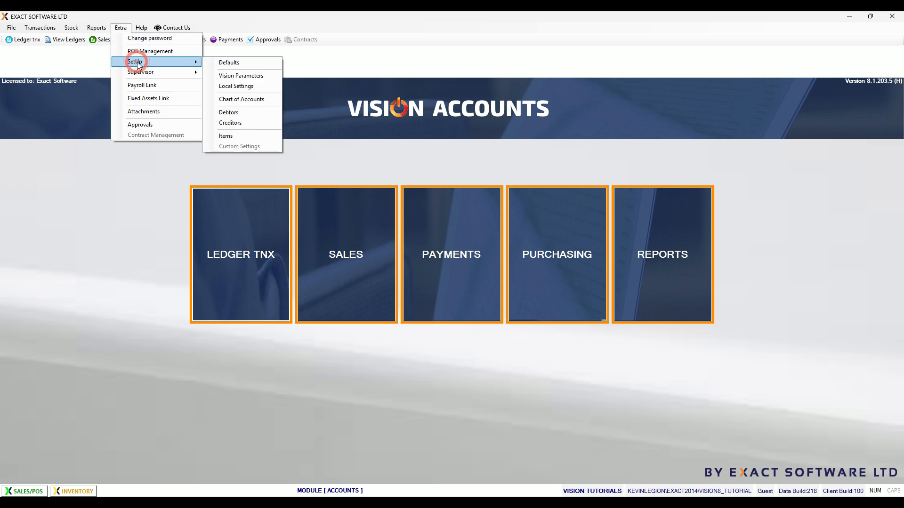
left_click(254, 99)
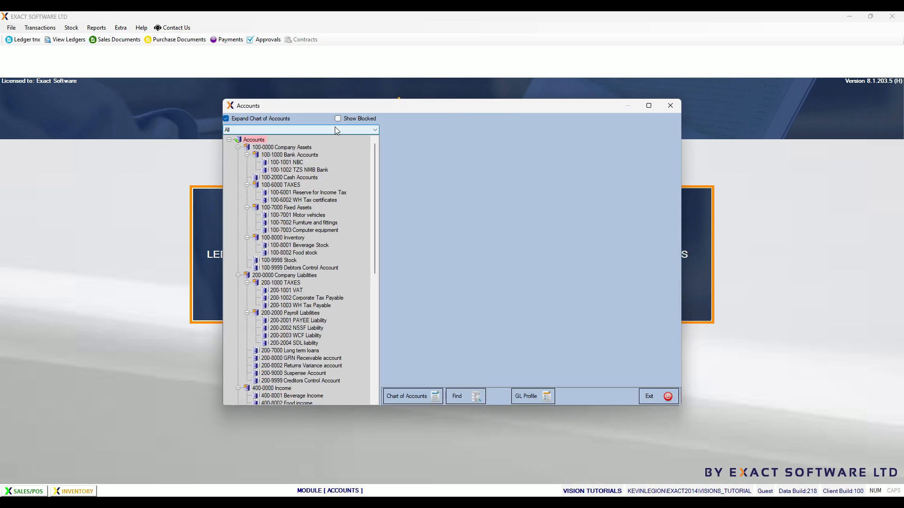
left_click(226, 119)
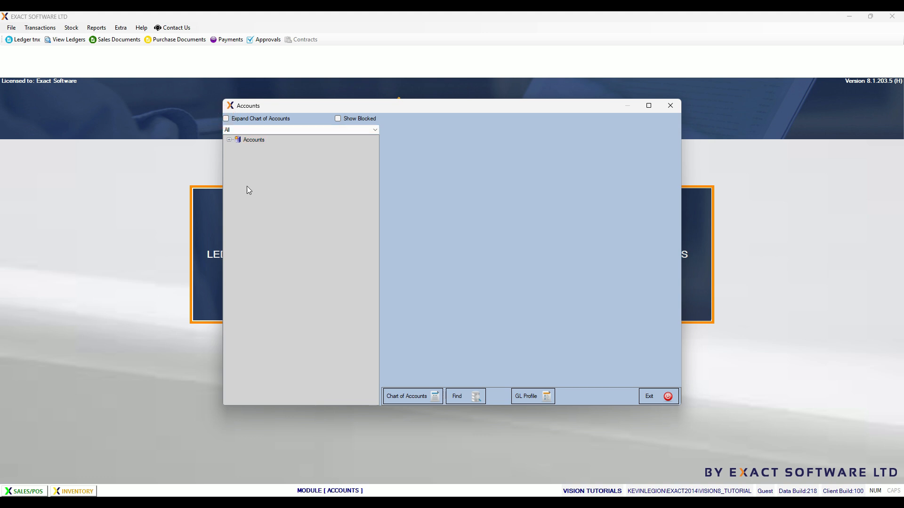
left_click(229, 139)
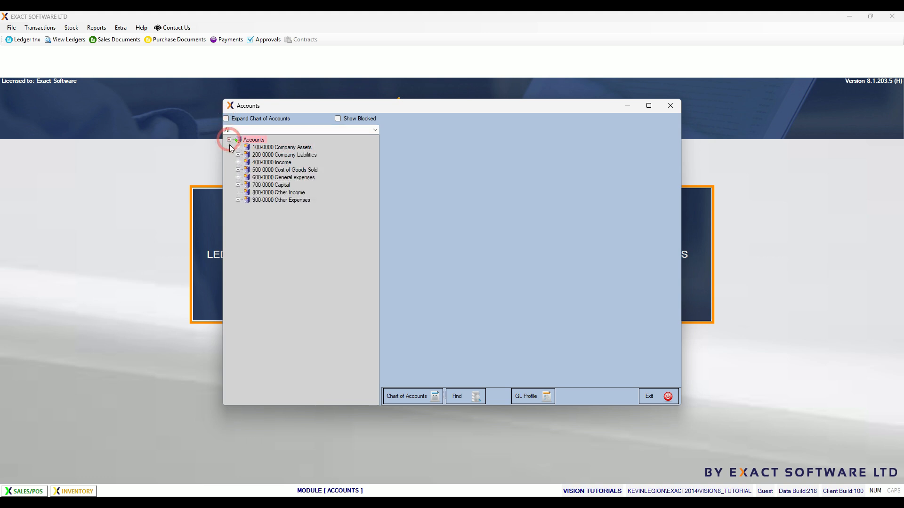
Expand Company Assets and its TAXES group, and view the details of the Reserve for Income Tax account
left_click(275, 148)
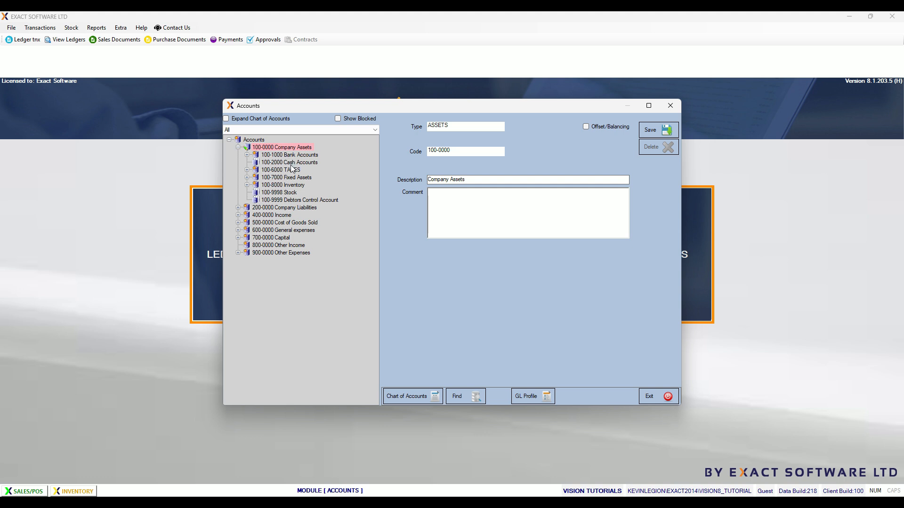
left_click(246, 170)
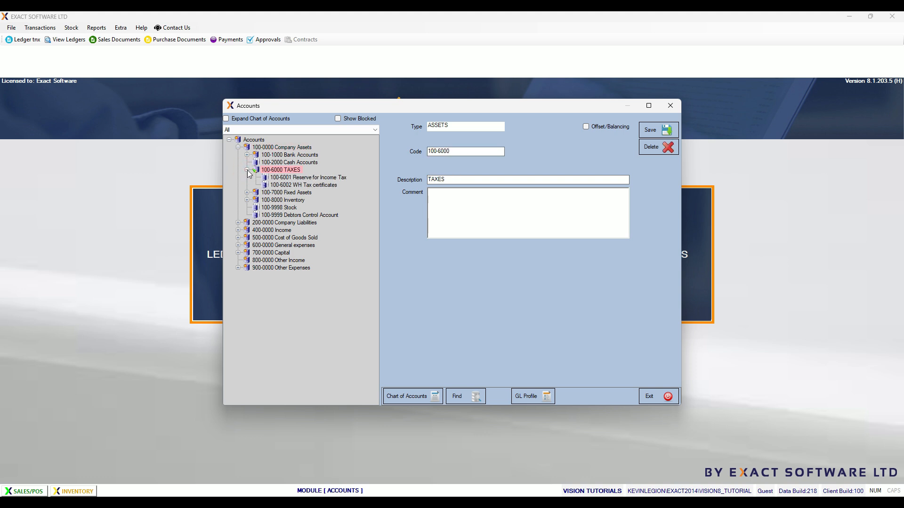
left_click(314, 178)
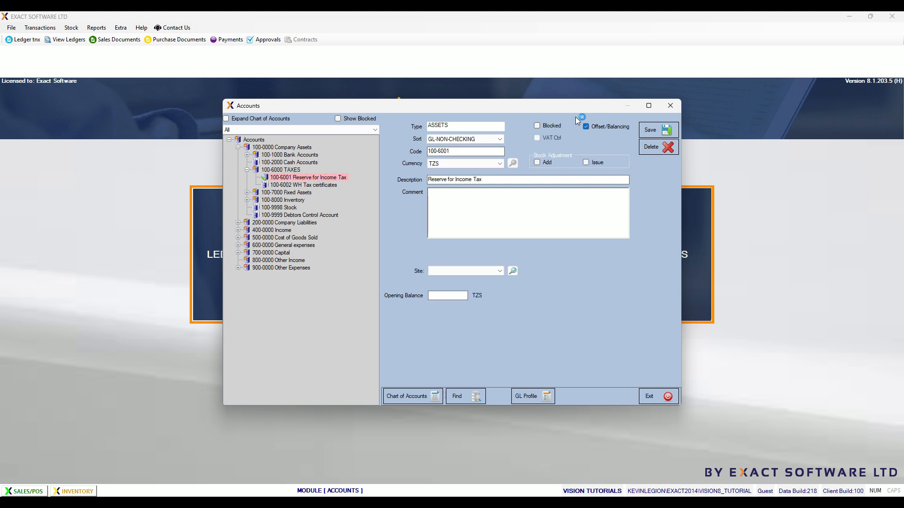
Set the NBC bank account's opening balance to 450,000 TZS with balance date 01/01/2026 and save the account
left_click(245, 155)
left_click(301, 162)
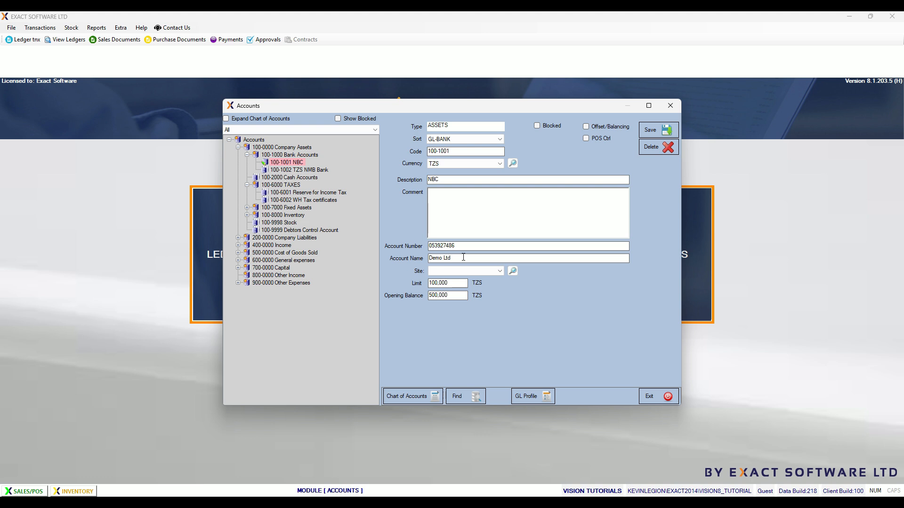
left_click(451, 297)
key("Tab")
left_click(451, 298)
type("450000")
key("Tab")
left_click(430, 310)
left_click(606, 188)
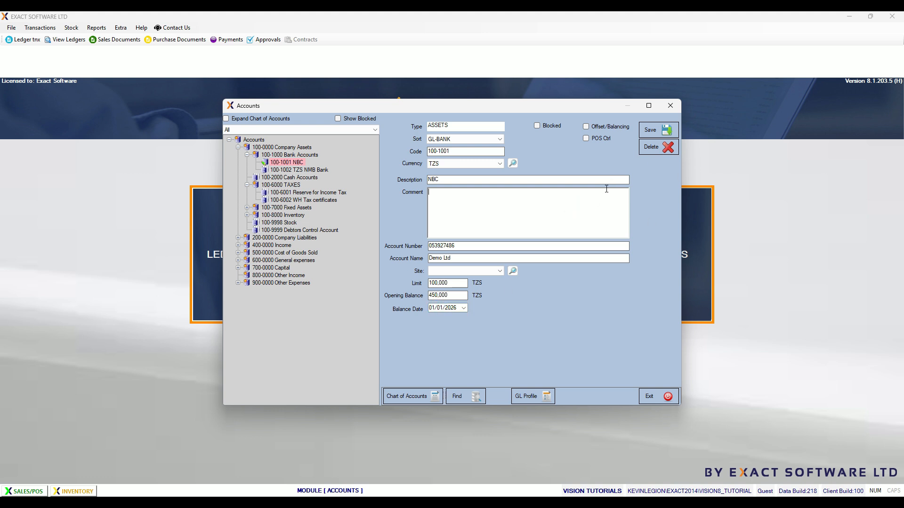
left_click(667, 133)
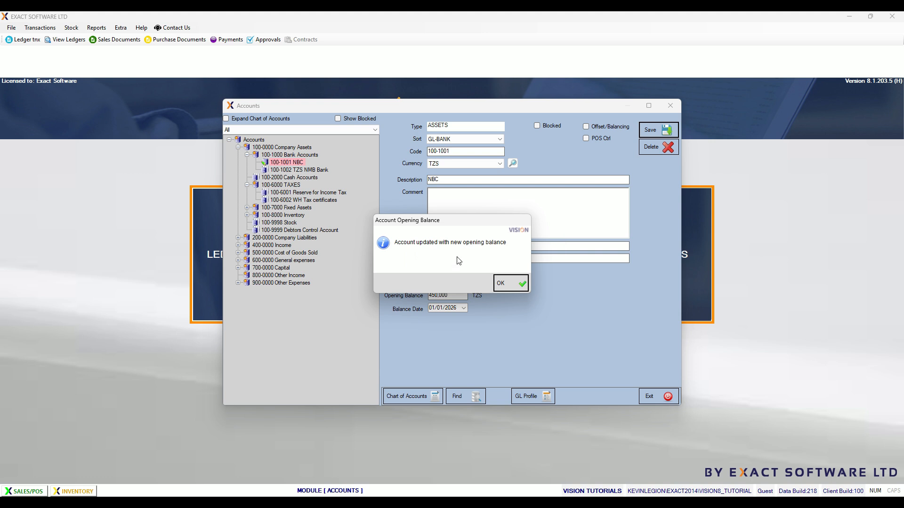
left_click(516, 281)
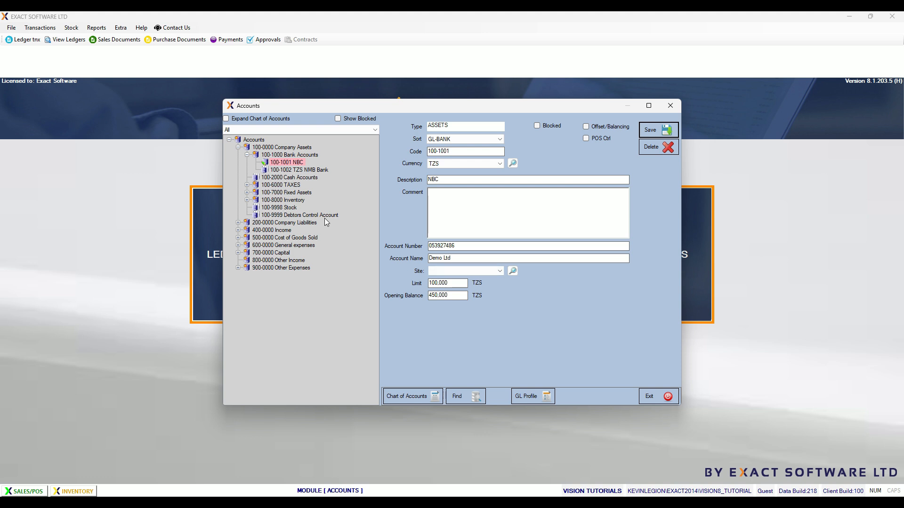
View the Offset/Balancing setting of the Suspense Account under Company Liabilities and exit the chart of accounts
double_click(266, 224)
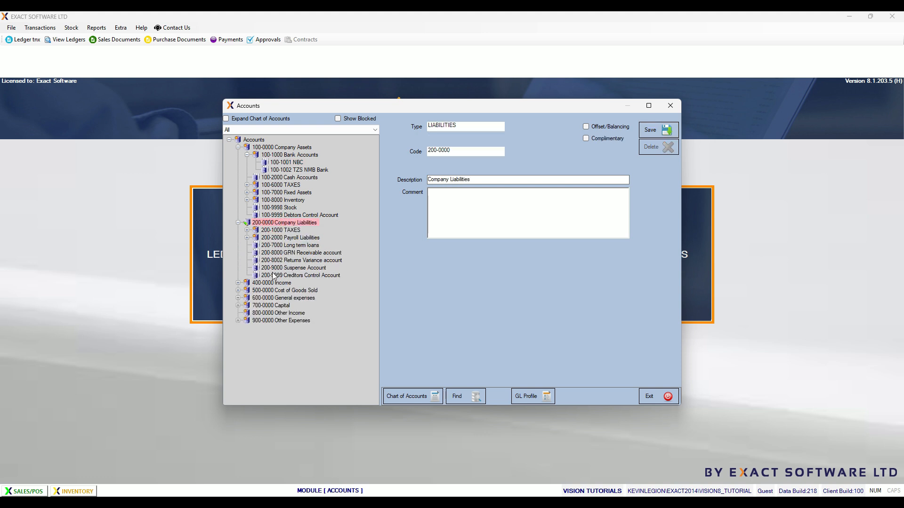
left_click(297, 268)
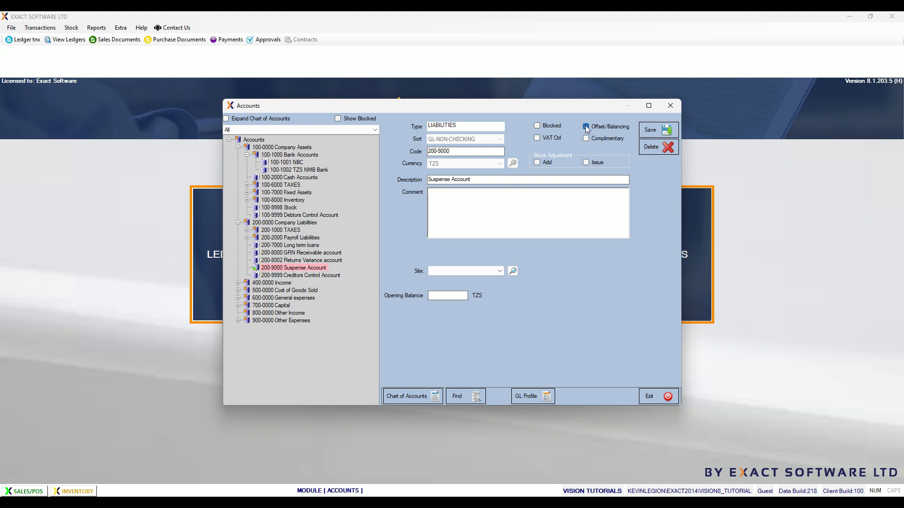
left_click(656, 397)
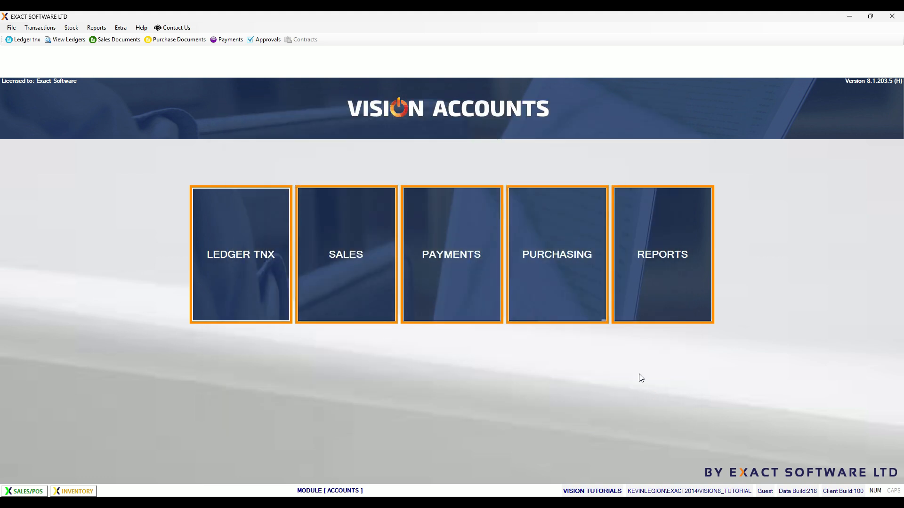
Start an invoice offset in Payments for the listed debtor and set the amount to offset to 5,000 TZS
left_click(442, 253)
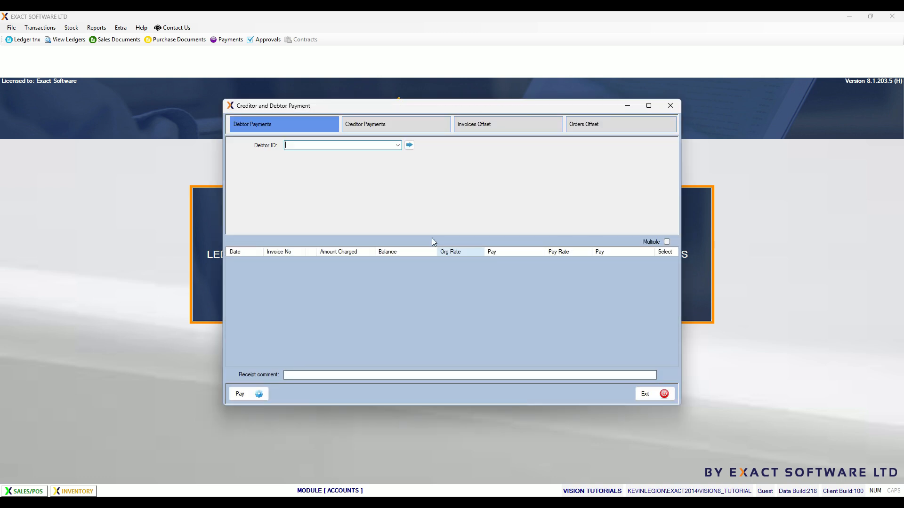
left_click(502, 125)
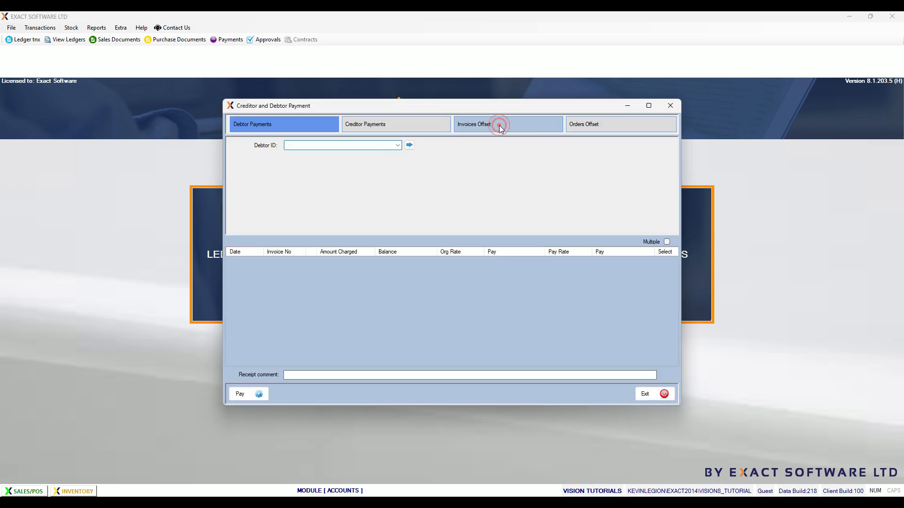
left_click(398, 146)
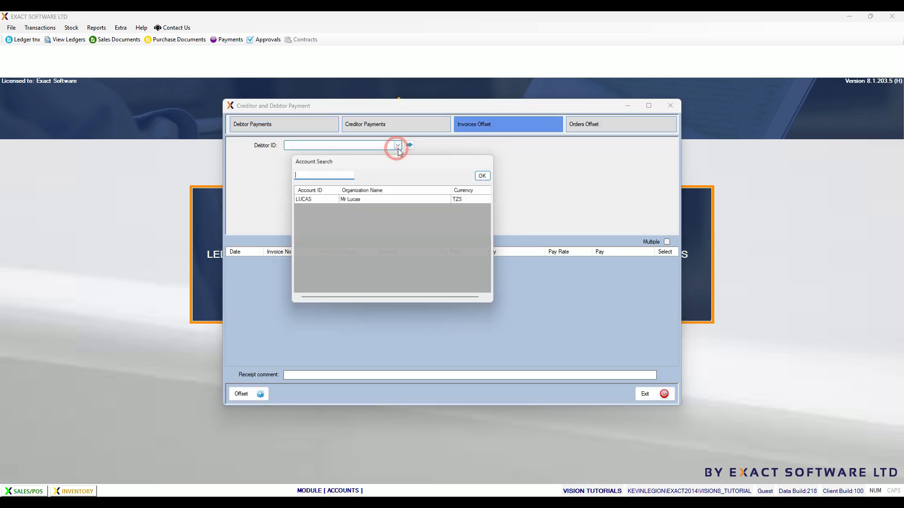
double_click(339, 199)
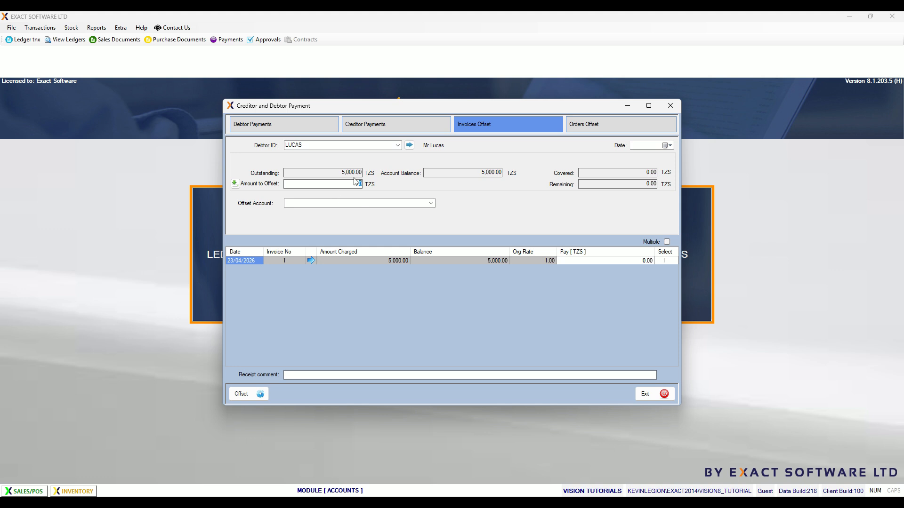
left_click(352, 178)
type("5000")
key("Tab")
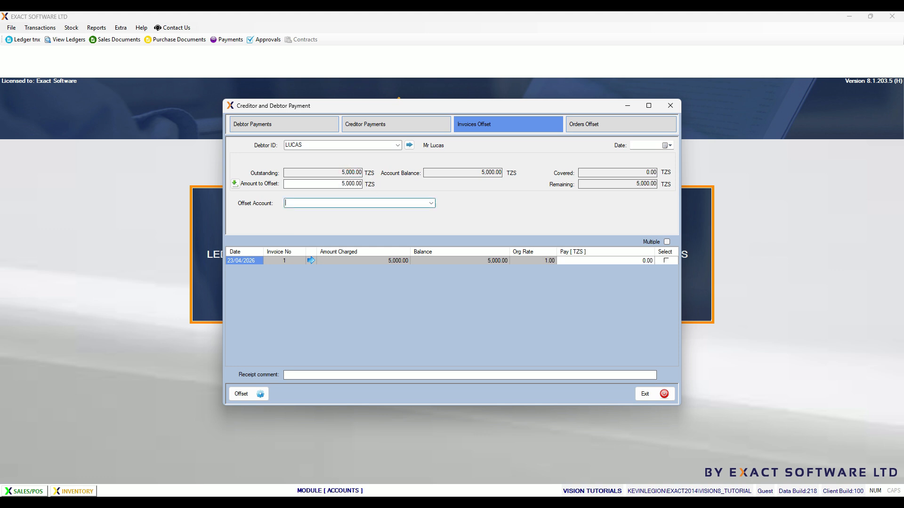
Date the invoice offset 27/04/2026 and choose the 200-9000 Suspense Account as its offset account
left_click(647, 146)
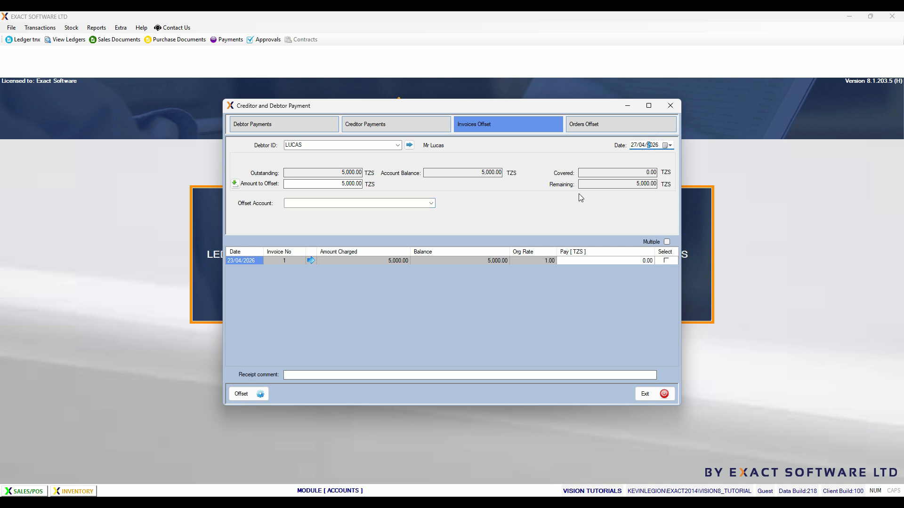
left_click(431, 203)
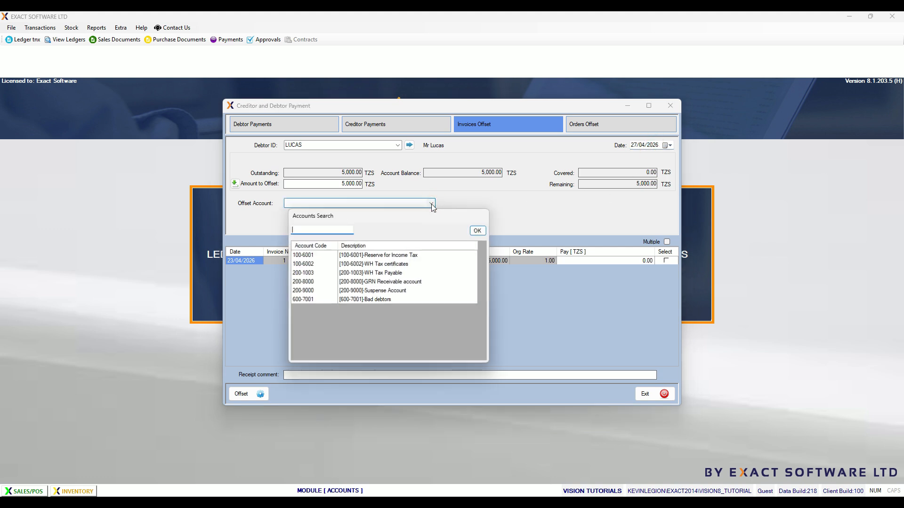
left_click(379, 294)
double_click(379, 296)
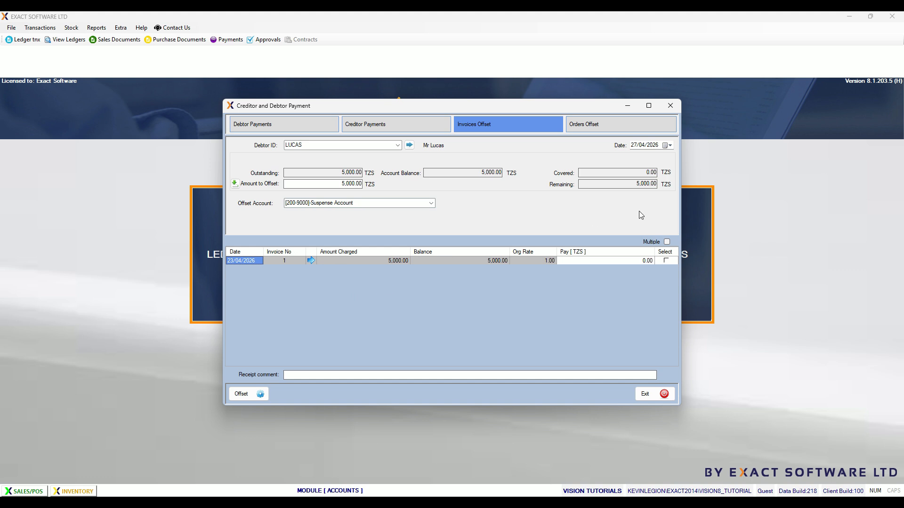
left_click(667, 242)
Start an orders offset for creditor BEV (Beverages Limited) and set the amount to offset to 30,000 TZS
left_click(638, 132)
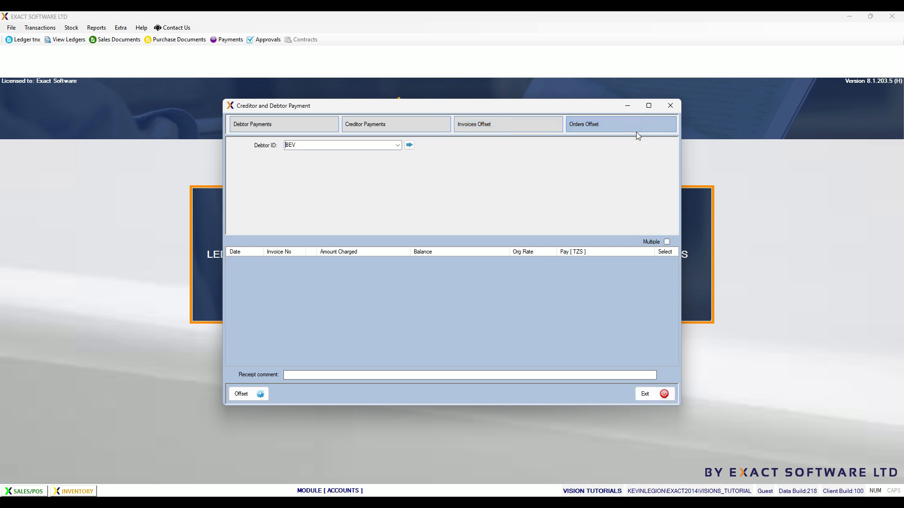
left_click(398, 146)
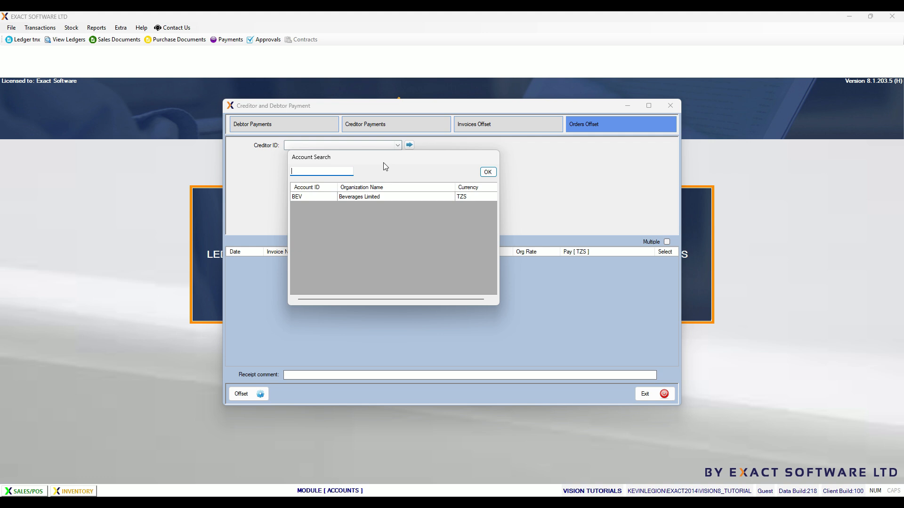
double_click(369, 197)
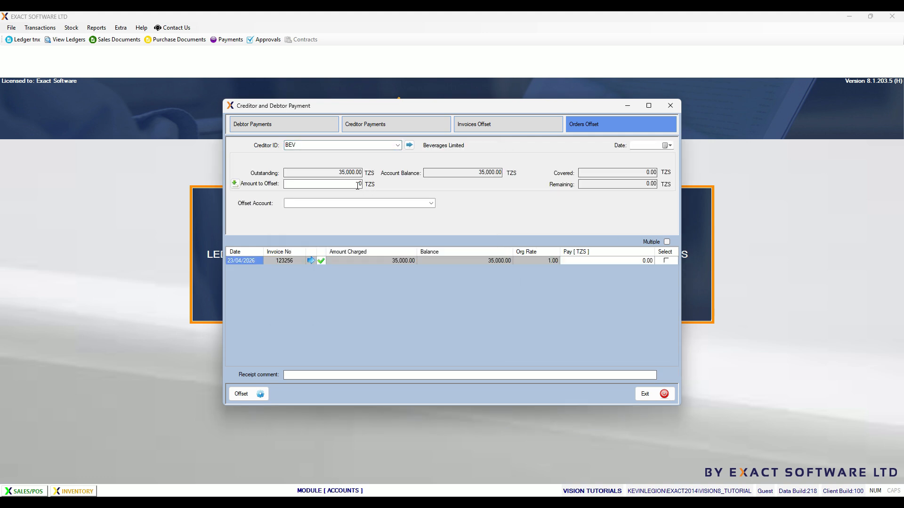
type("3")
type("0,000")
key("Tab")
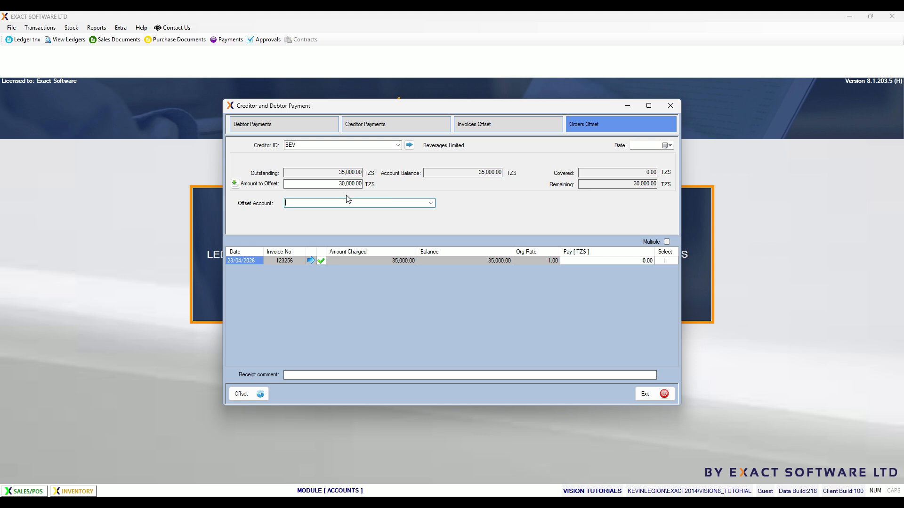
View the accounts available for the orders offset, highlight the Suspense Account, and exit the payments window without processing
left_click(430, 203)
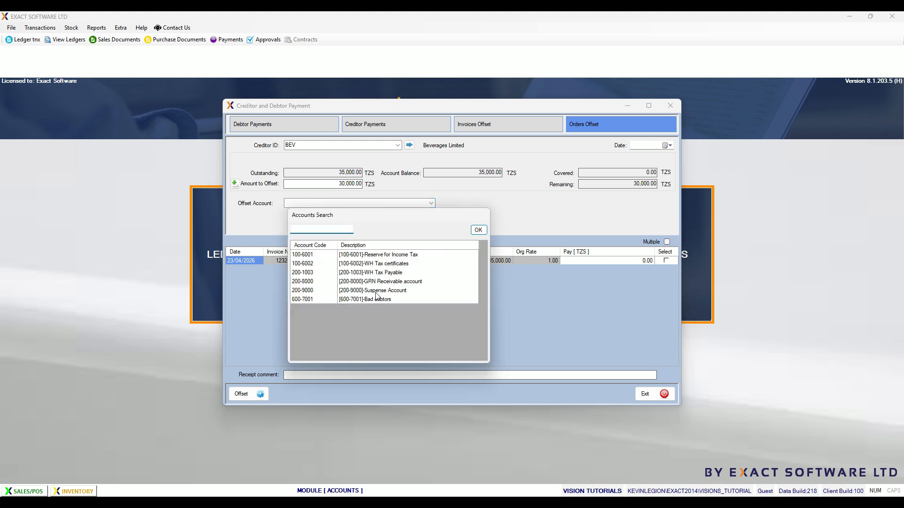
left_click(370, 291)
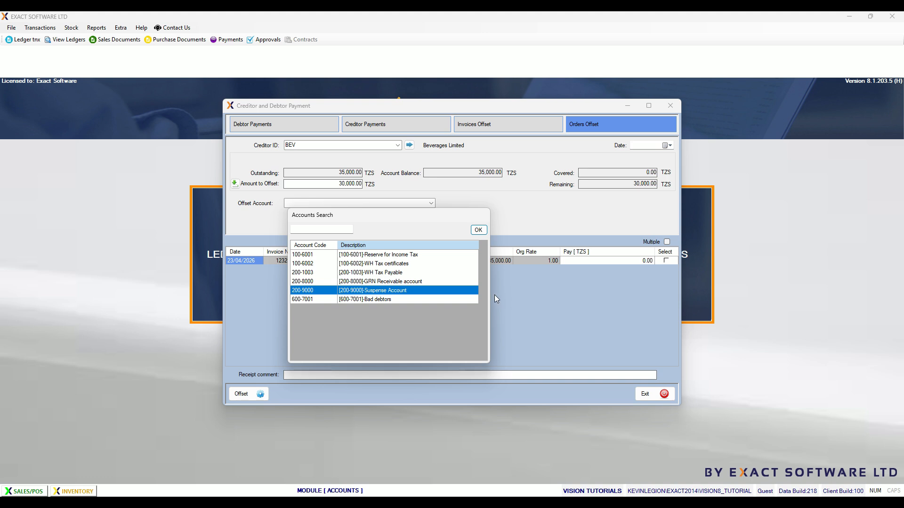
key("Escape")
left_click(653, 395)
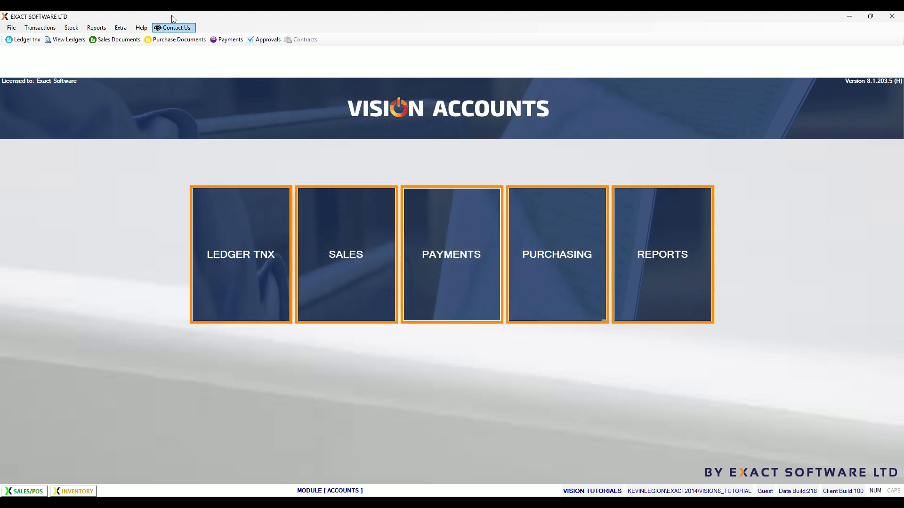
Open the supervisor's Account Balancing window, view its available offset accounts, and exit
left_click(121, 28)
mouse_move(151, 72)
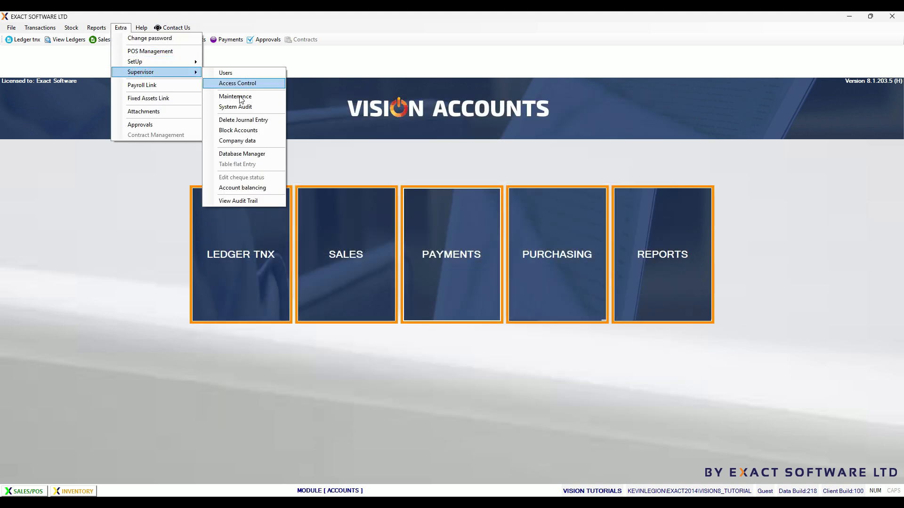
left_click(251, 188)
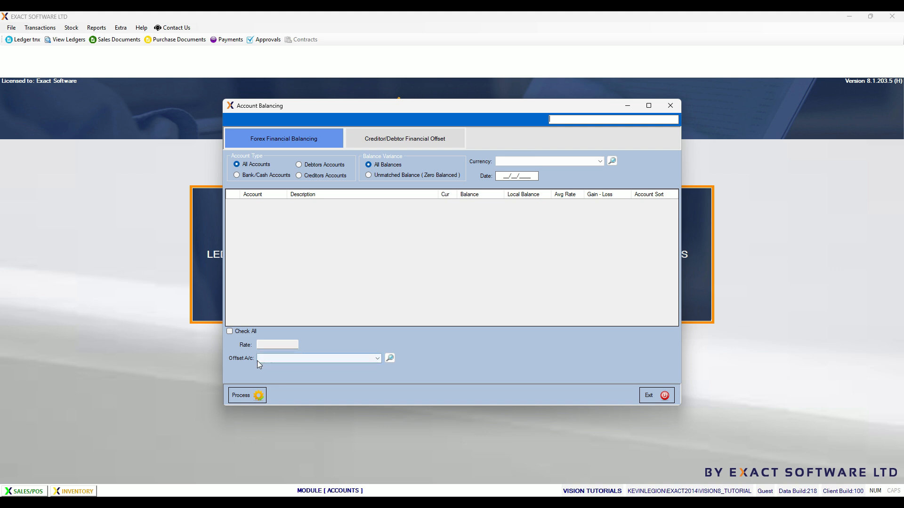
left_click(377, 359)
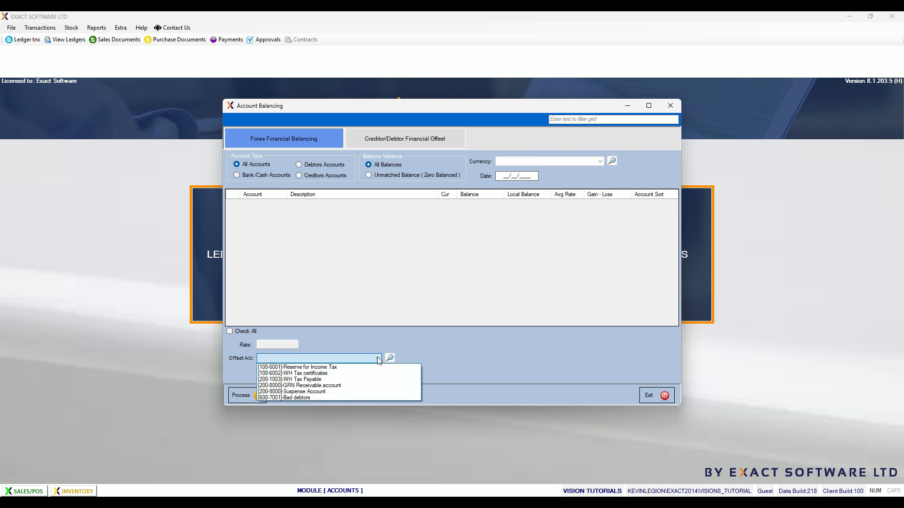
left_click(649, 395)
left_click(649, 395)
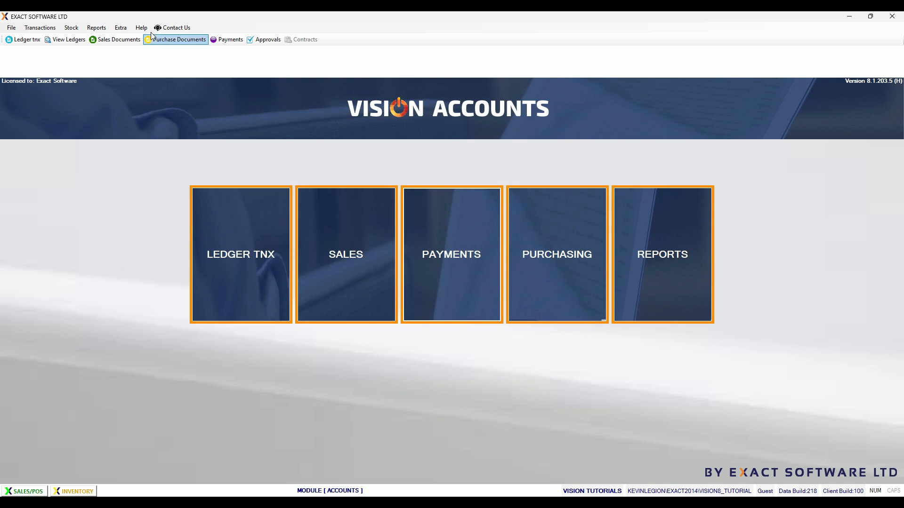
Reopen the chart of accounts and view the Offset/Balancing setting of the Bad debtors account under General expenses
left_click(120, 28)
mouse_move(141, 62)
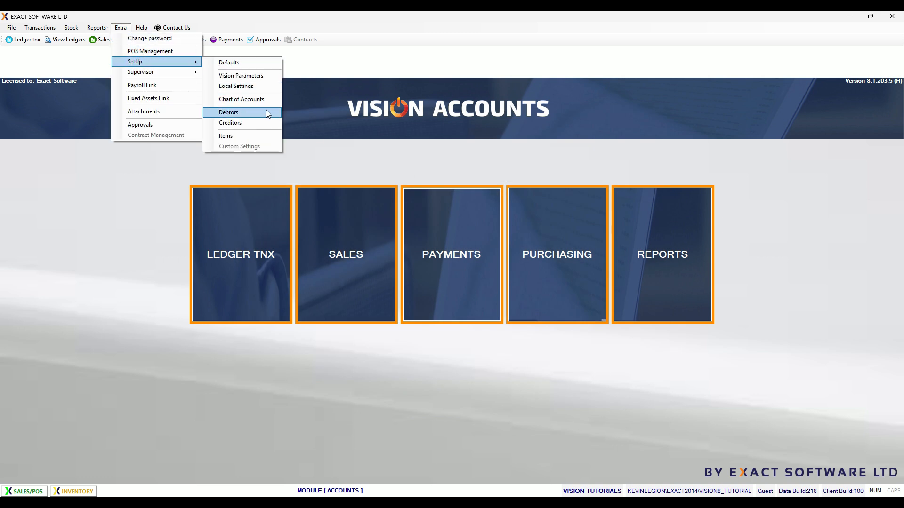
left_click(257, 100)
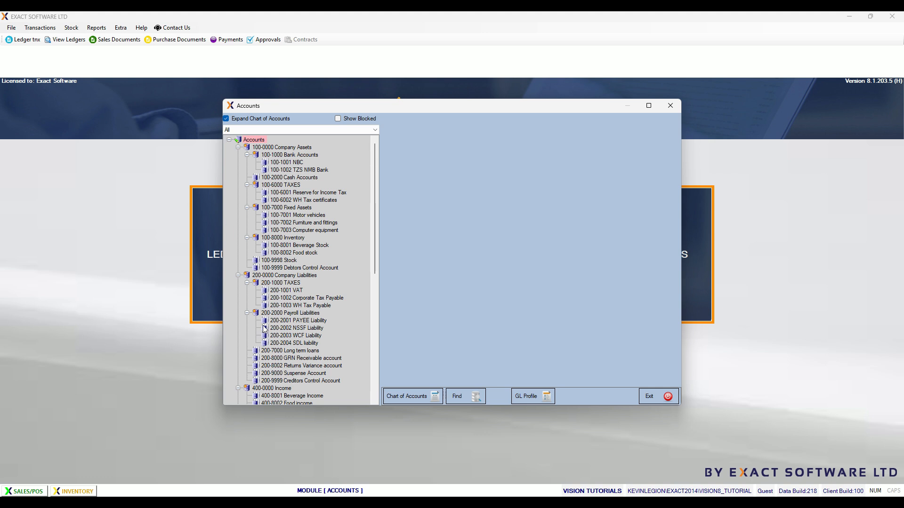
scroll(299, 363, "down", 7)
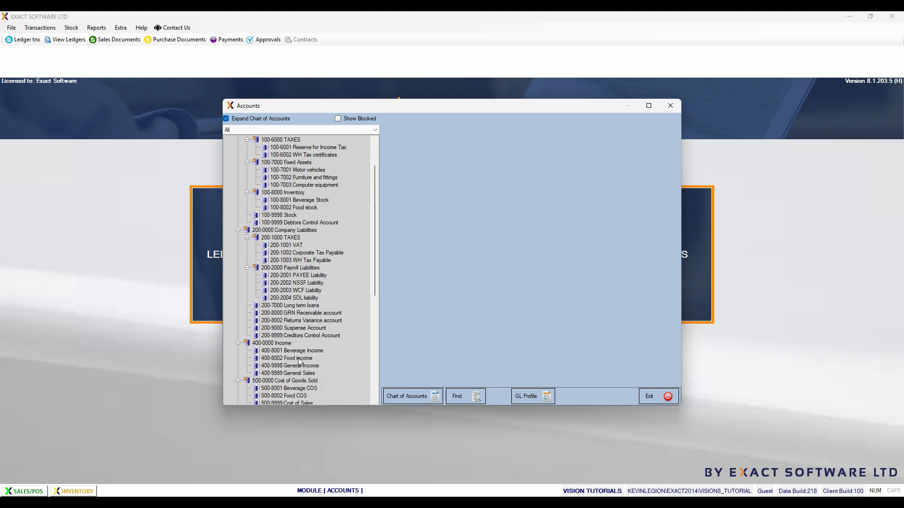
scroll(297, 358, "down", 1)
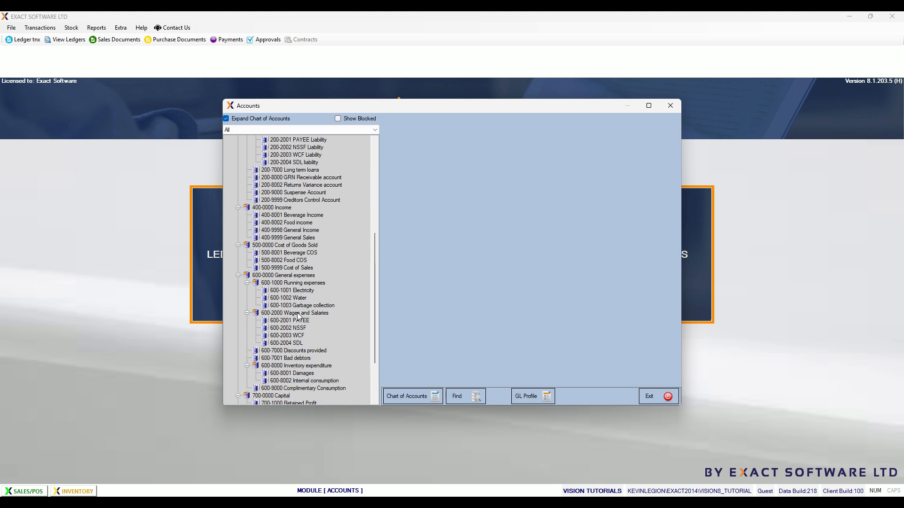
left_click(298, 361)
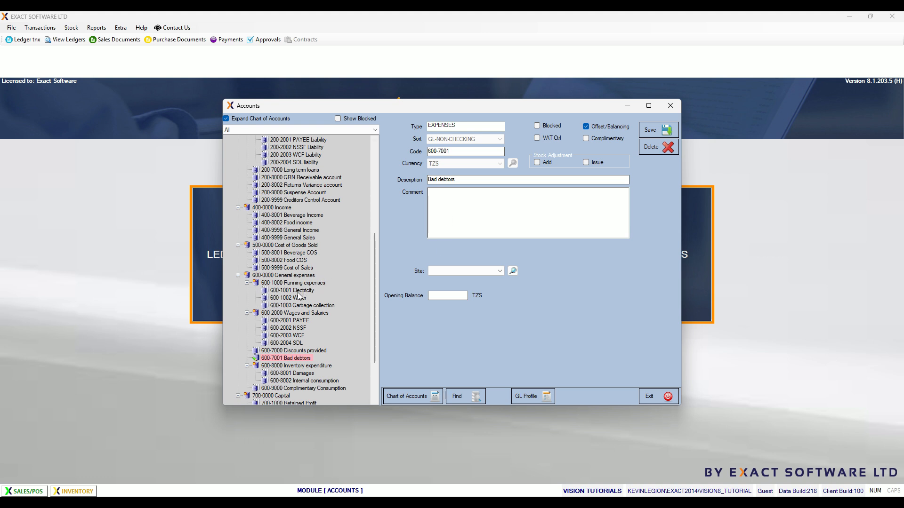
View the VAT Ctrl setting of the Electricity, Water and Garbage collection expense accounts and exit the chart of accounts
left_click(295, 291)
left_click(303, 300)
left_click(309, 307)
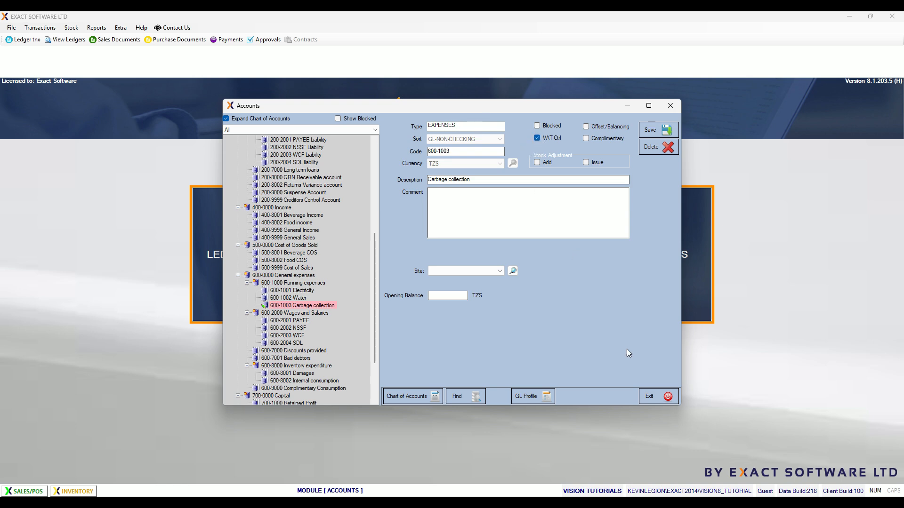
left_click(659, 400)
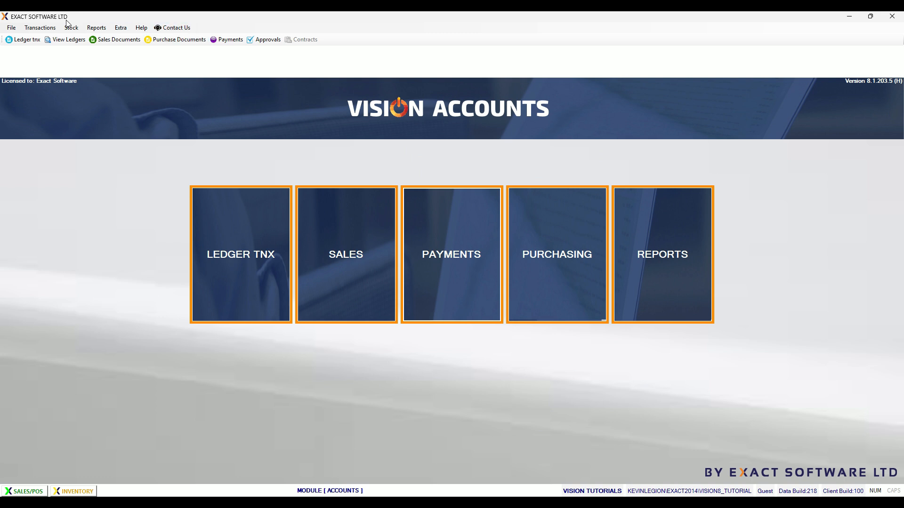
Open VAT/Receipt Reconciliation, filter the April 2026 records by Entry Check, and exit
left_click(40, 27)
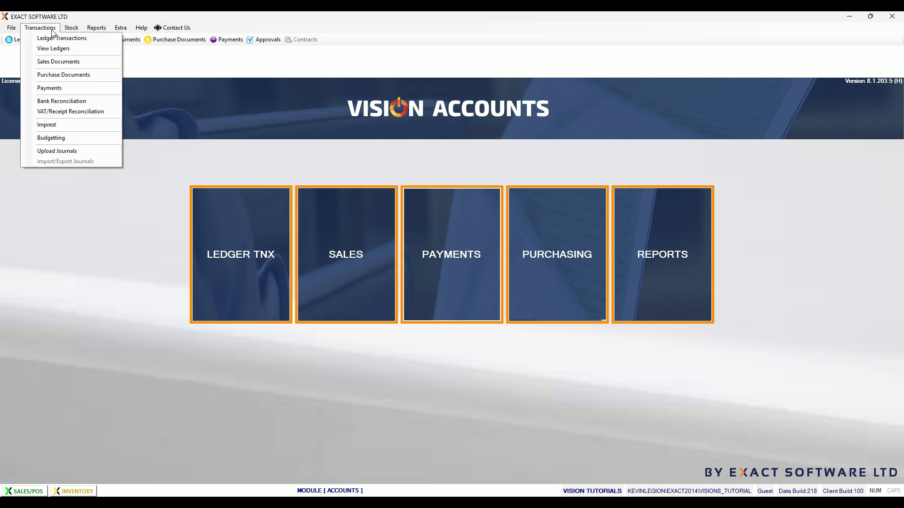
left_click(60, 113)
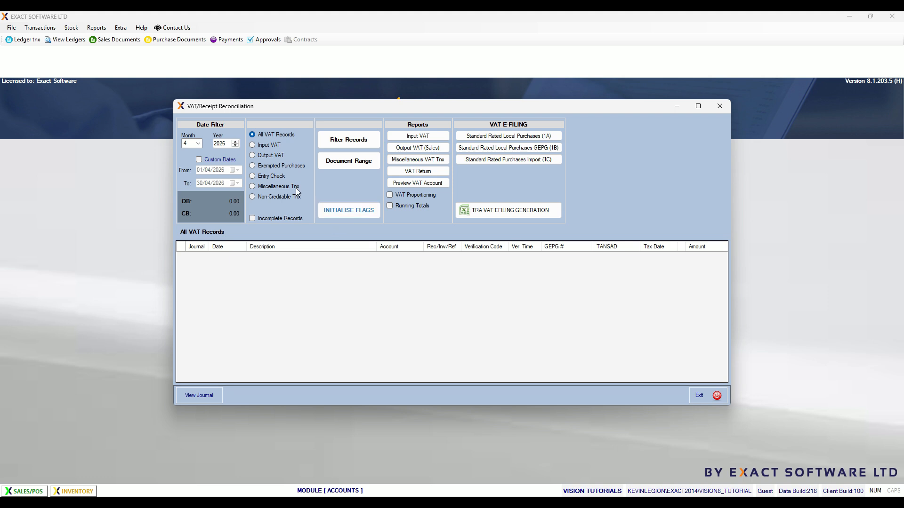
left_click(267, 176)
left_click(339, 142)
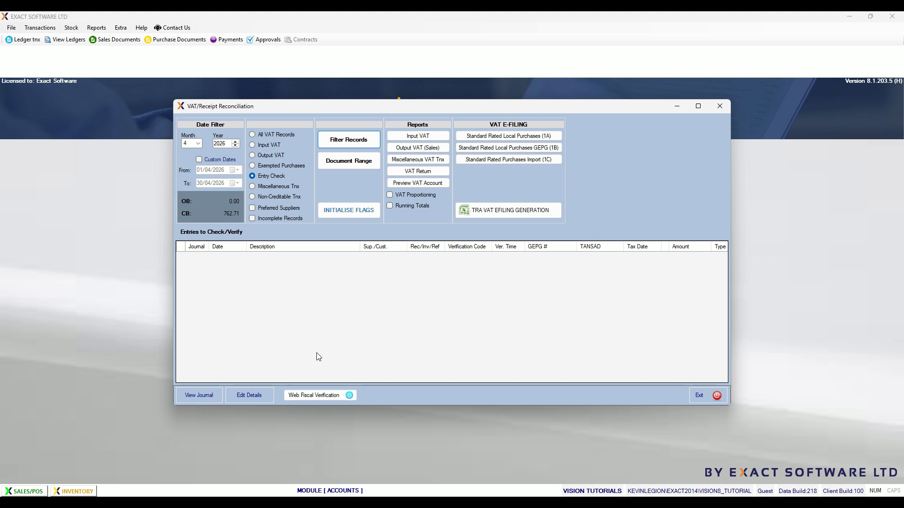
left_click(698, 394)
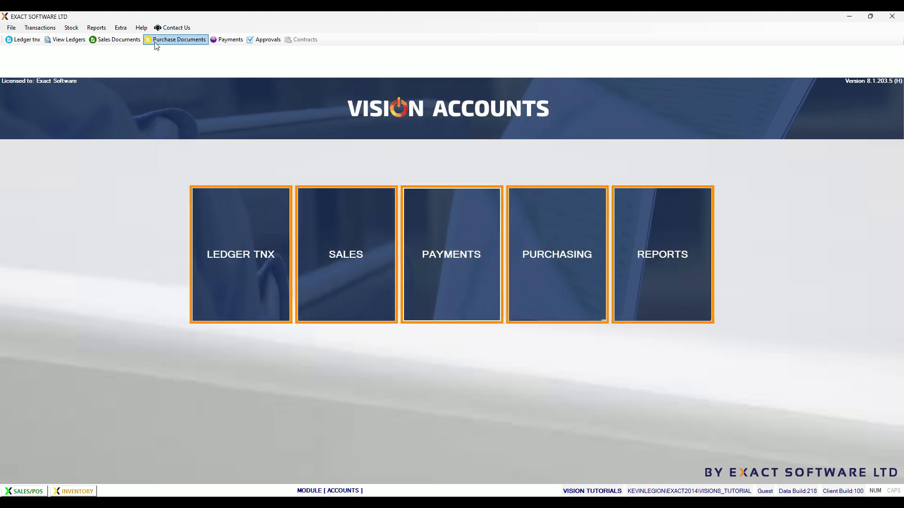
Reopen the chart of accounts and view the Stock Adjustment Add and Issue settings of the GRN Receivable account
left_click(121, 27)
left_click(129, 60)
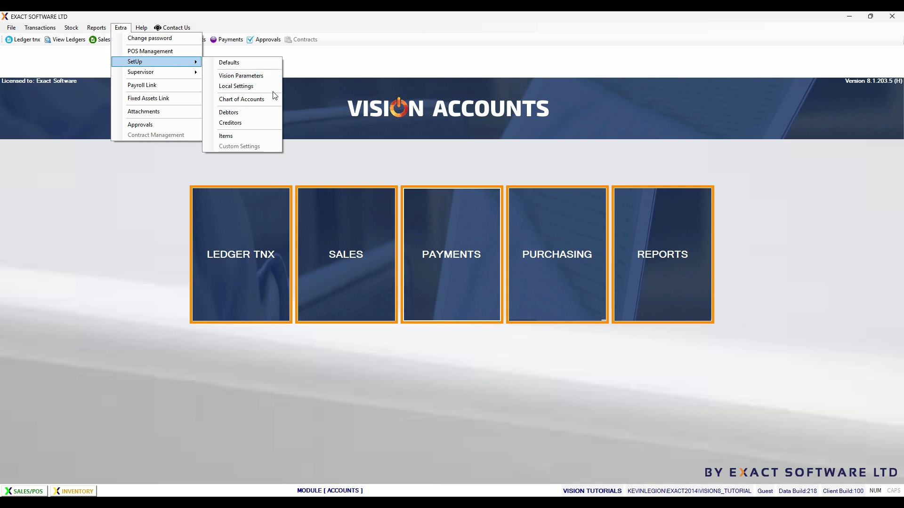
left_click(249, 100)
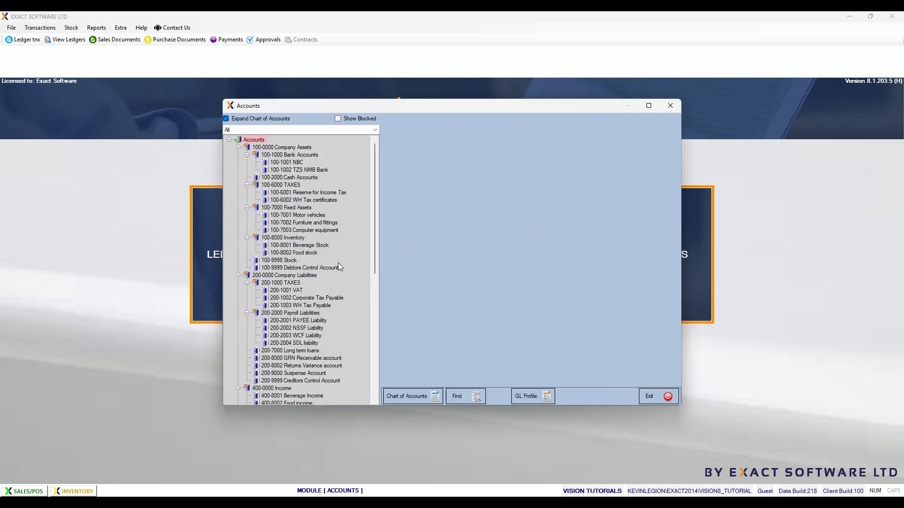
scroll(313, 325, "down", 2)
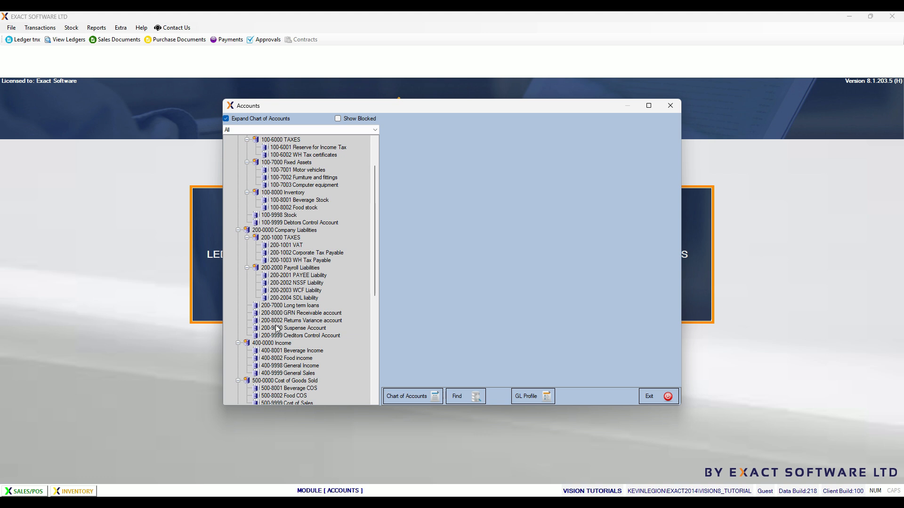
left_click(297, 314)
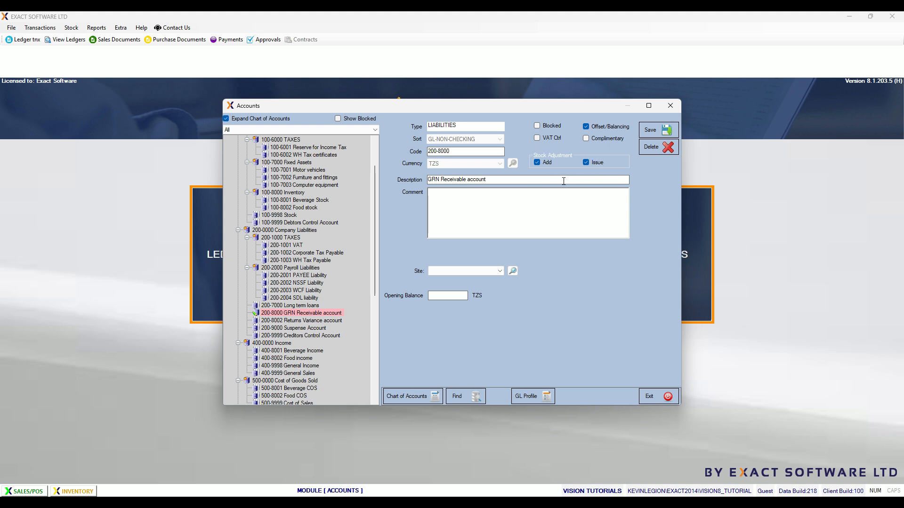
scroll(360, 350, "down", 7)
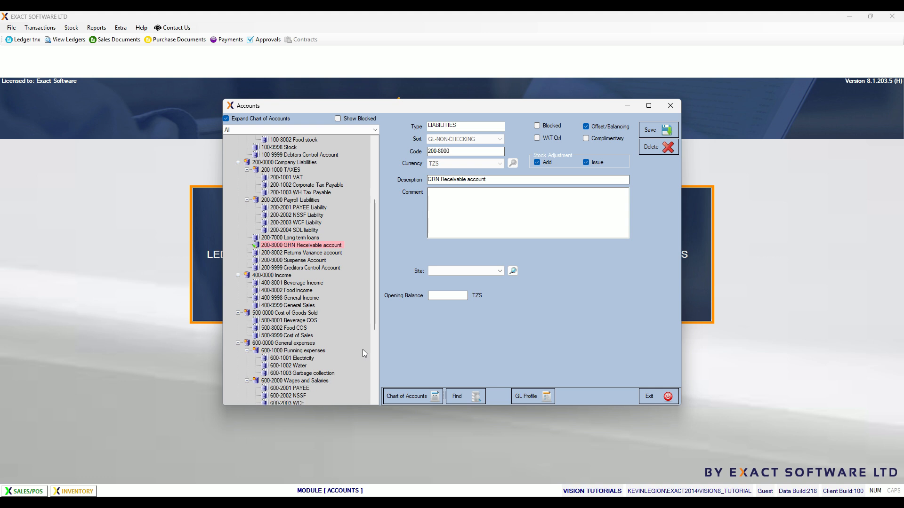
View the Stock Adjustment settings of the Damages and Internal consumption accounts under Inventory expenditure and exit the chart of accounts
scroll(363, 354, "down", 2)
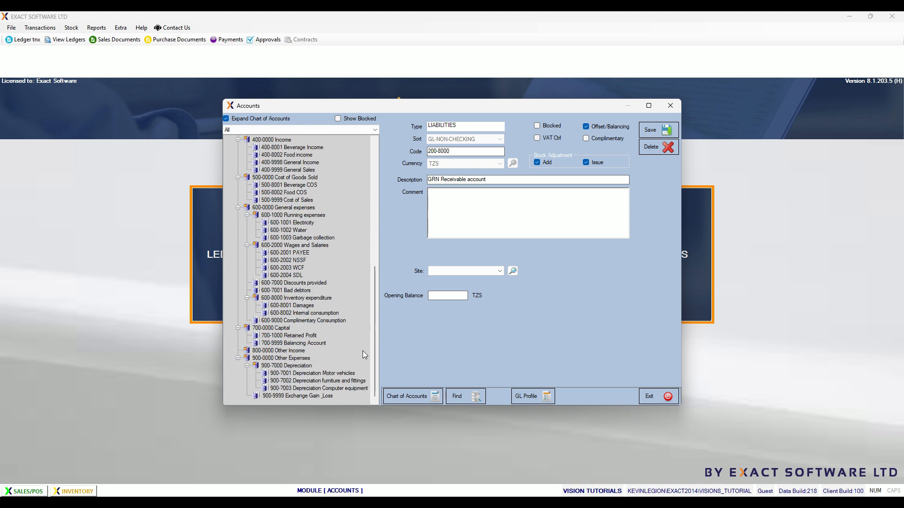
left_click(305, 306)
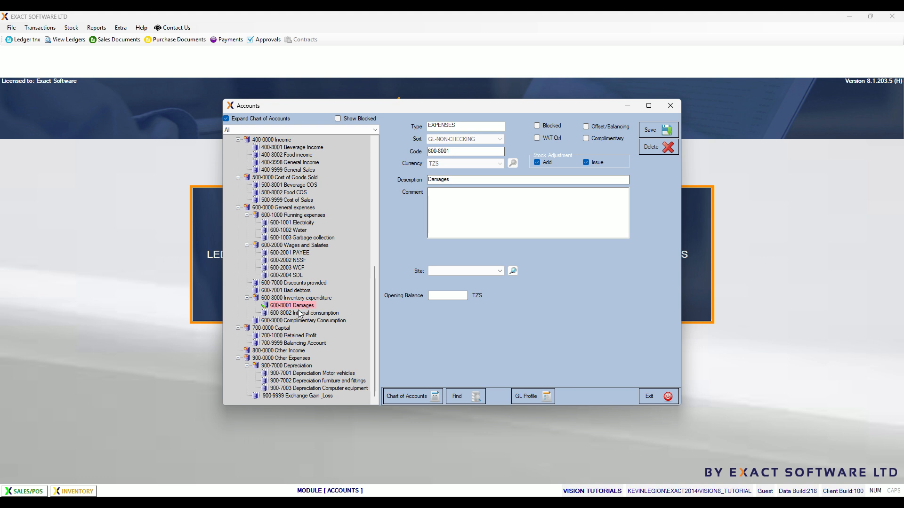
left_click(305, 312)
left_click(303, 306)
left_click(303, 313)
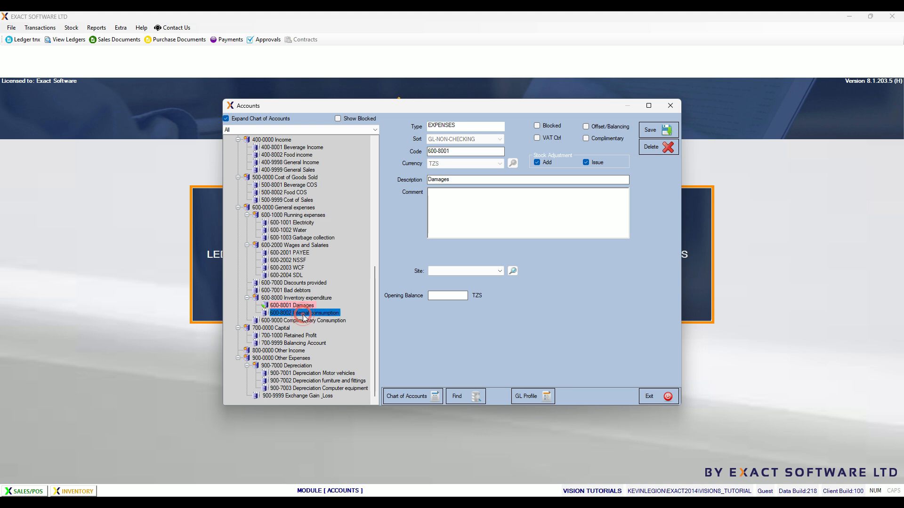
left_click(538, 161)
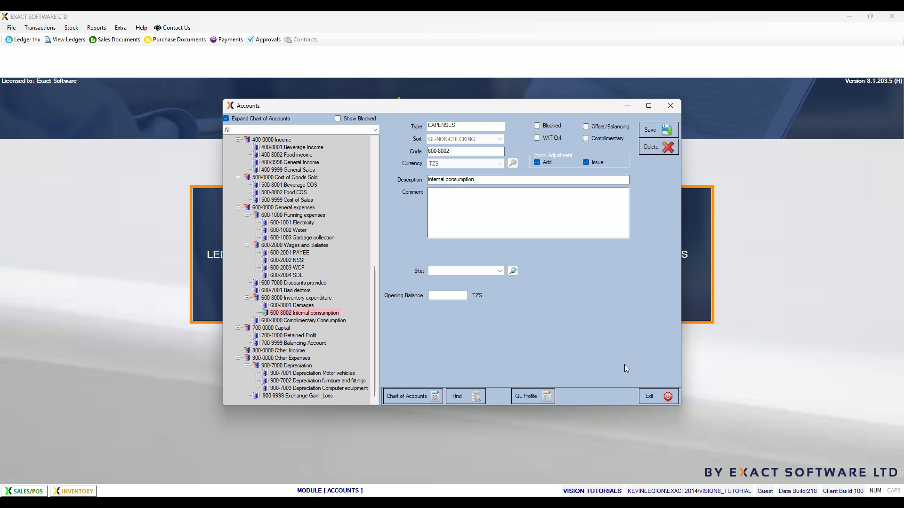
left_click(659, 398)
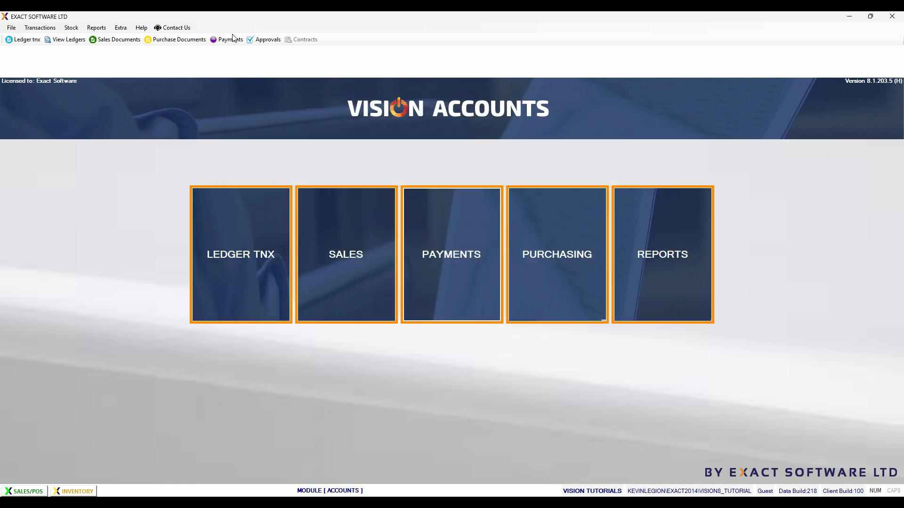
Switch to the Inventory module, start a manual Add Stock movement from Items, and view the accounts available for adding stock
left_click(71, 491)
left_click(559, 257)
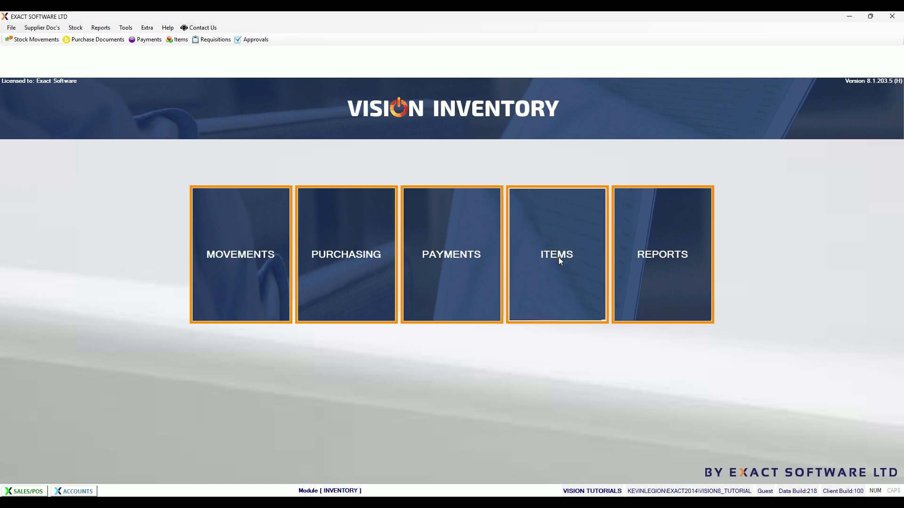
left_click(653, 295)
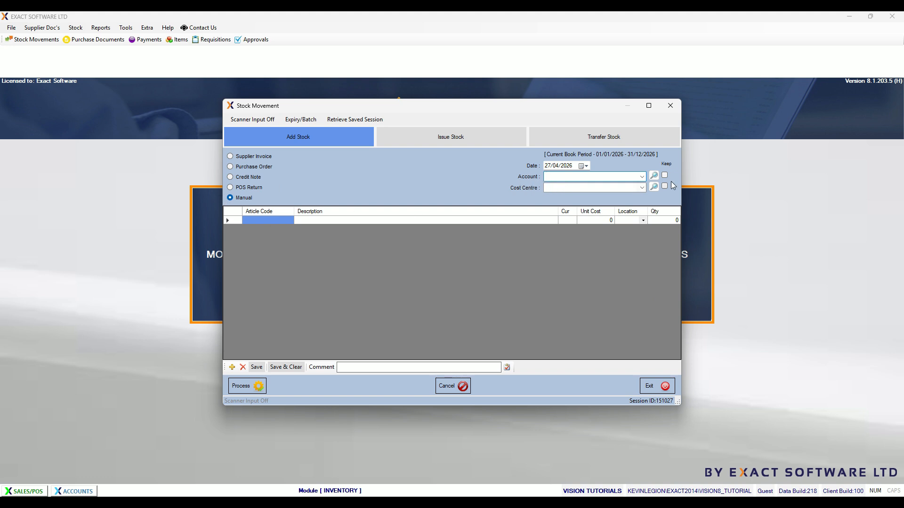
left_click(642, 180)
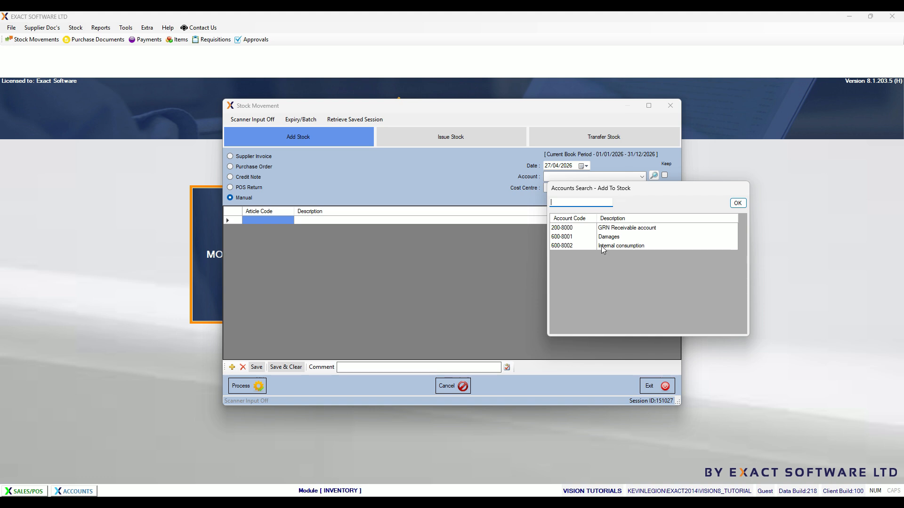
left_click(413, 282)
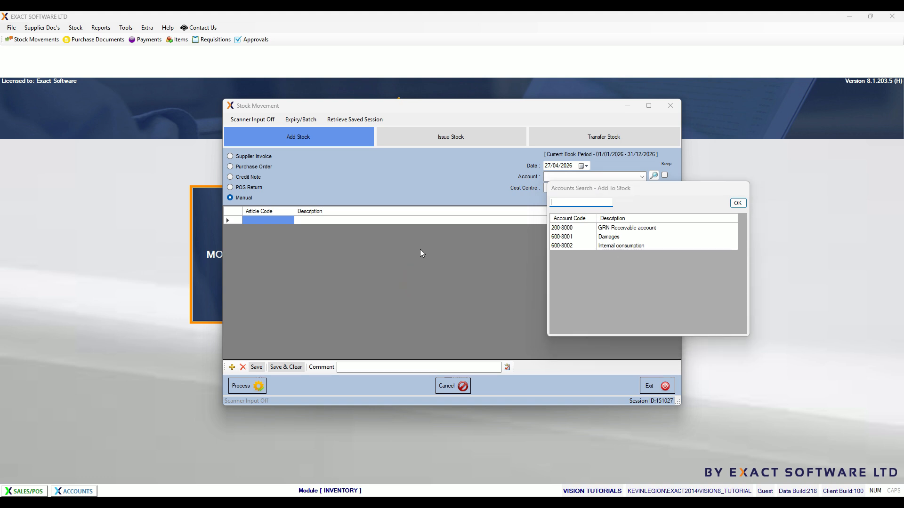
key("Escape")
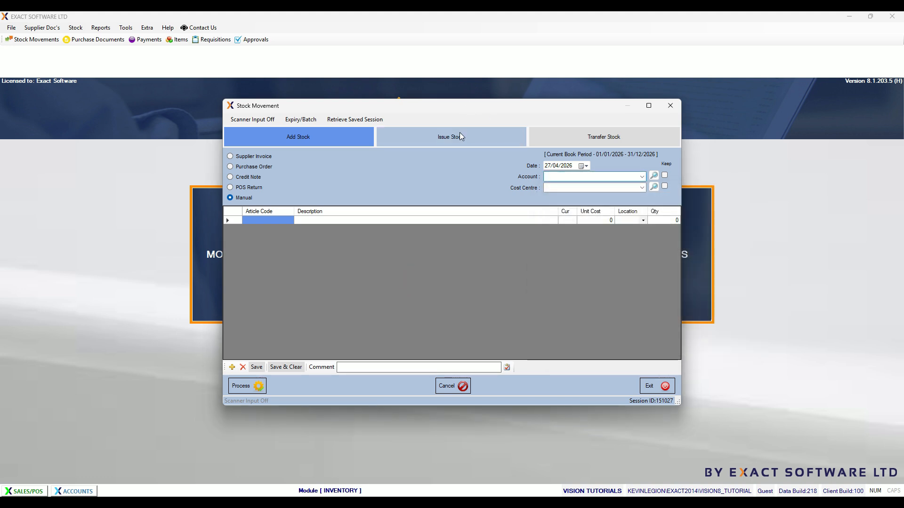
View the accounts available for a manual Issue Stock movement, and exit the Stock Movement and item list windows
left_click(461, 134)
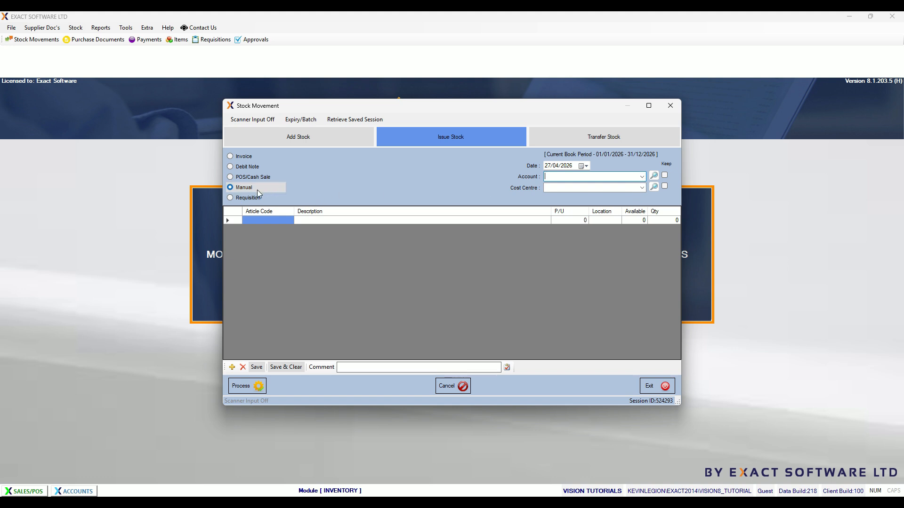
left_click(641, 177)
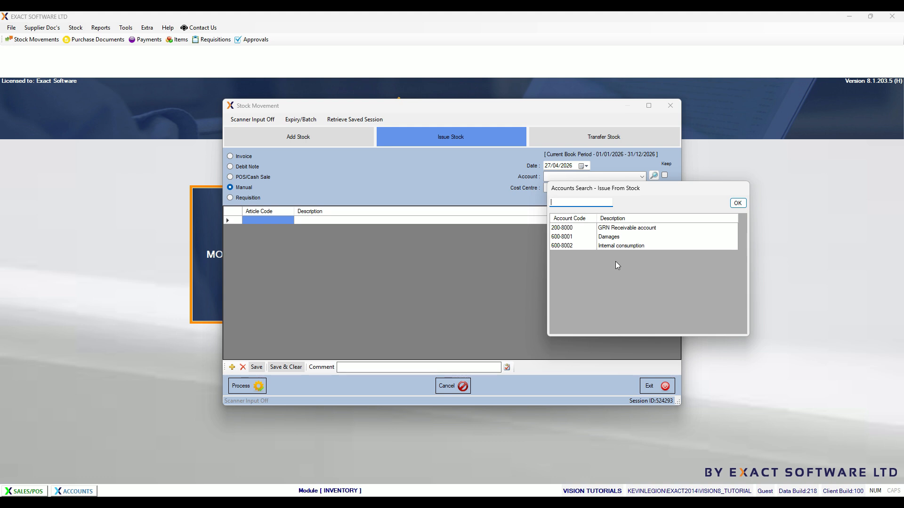
key("Escape")
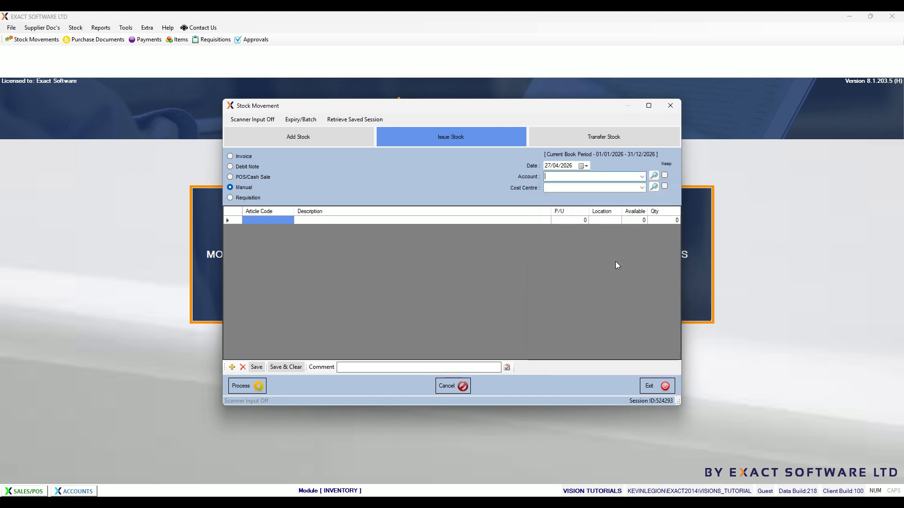
left_click(670, 390)
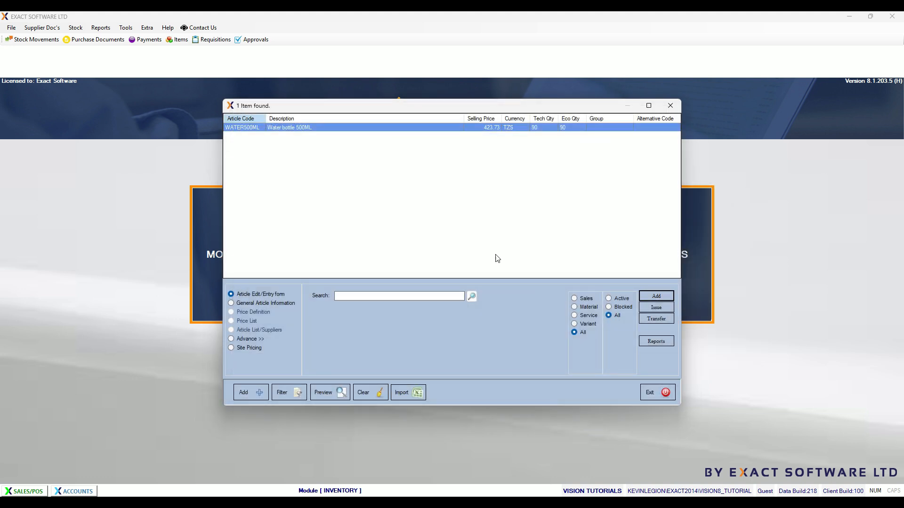
left_click(669, 396)
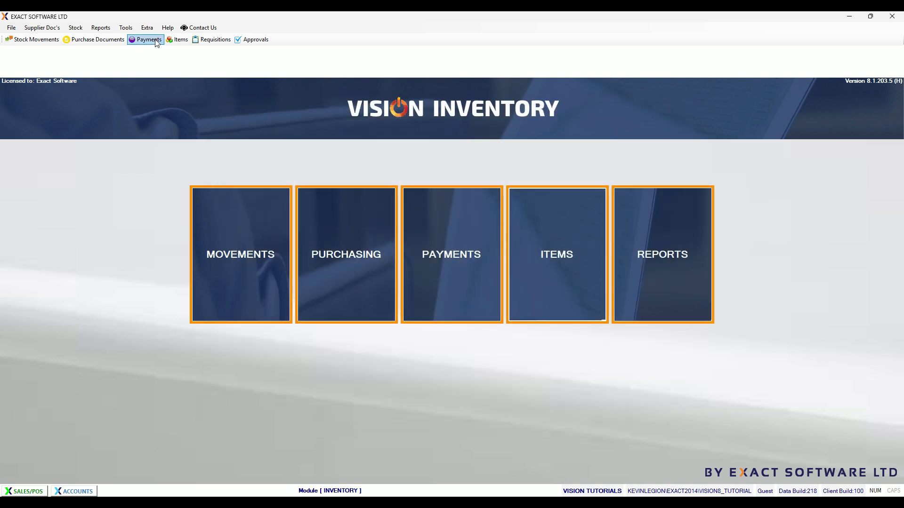
Open the chart of accounts within the Inventory module and view the Damages and Debtors Control Account details
left_click(147, 27)
mouse_move(157, 52)
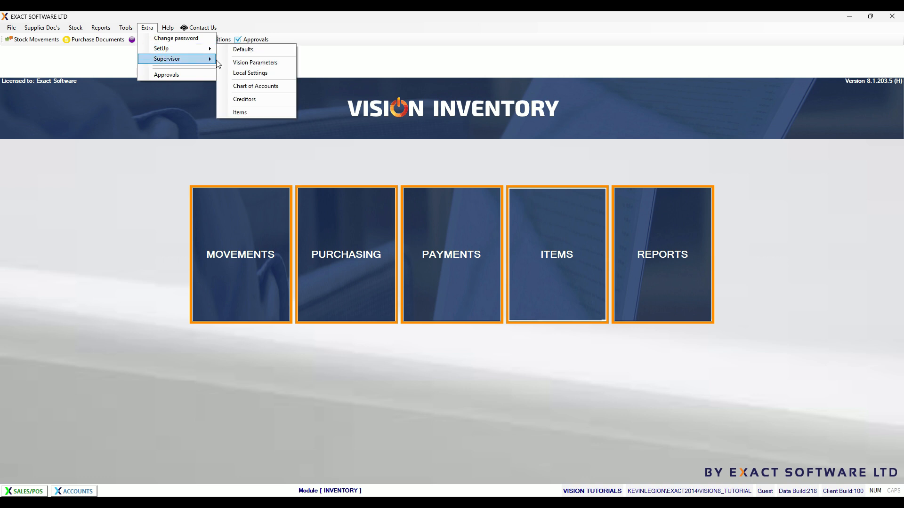
left_click(256, 86)
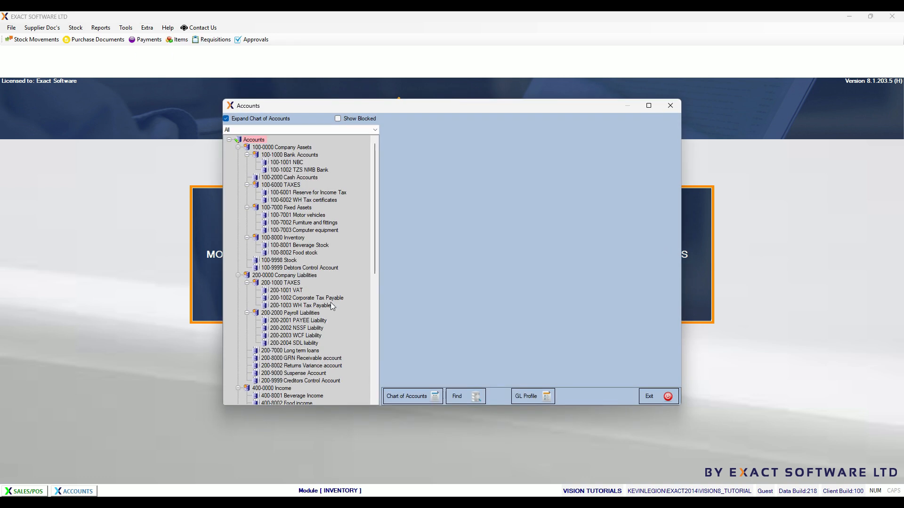
scroll(325, 310, "down", 10)
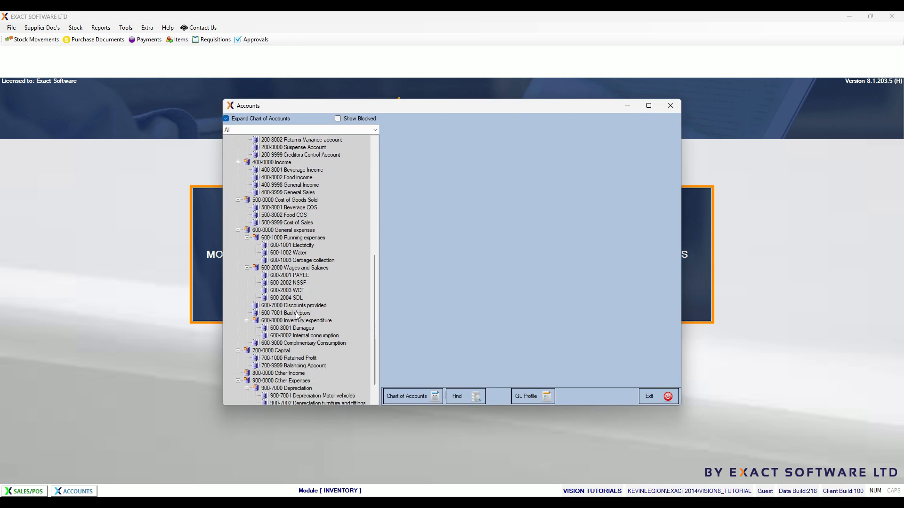
left_click(301, 329)
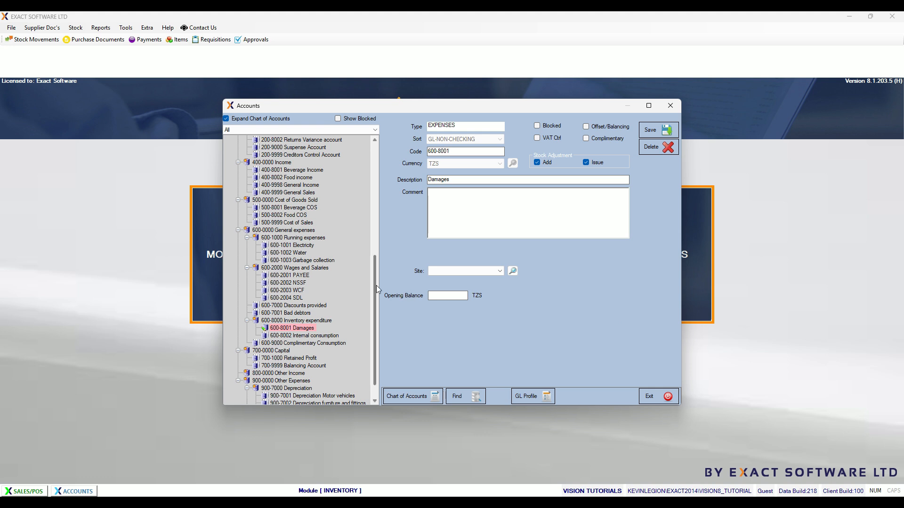
left_click_drag(377, 285, 377, 182)
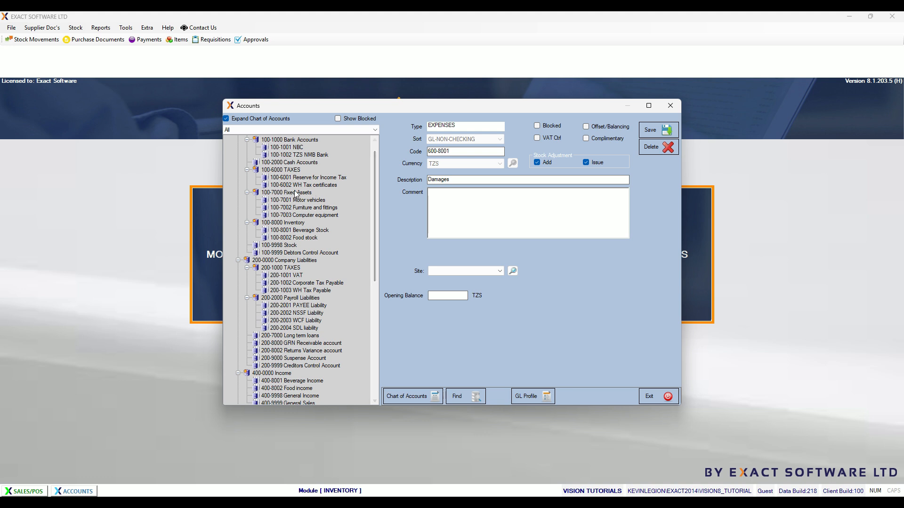
left_click(299, 254)
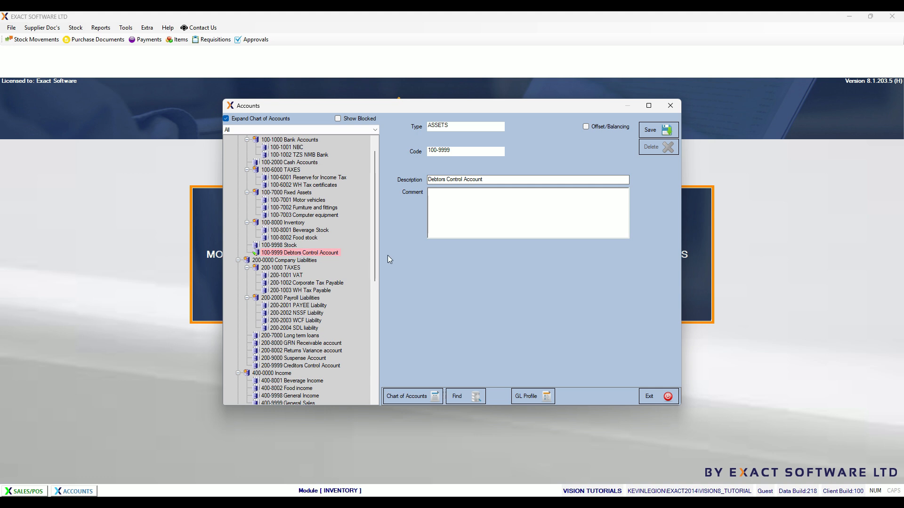
View the GRN Receivable, Returns Variance and Suspense Account settings under Company Liabilities
left_click_drag(374, 266, 378, 323)
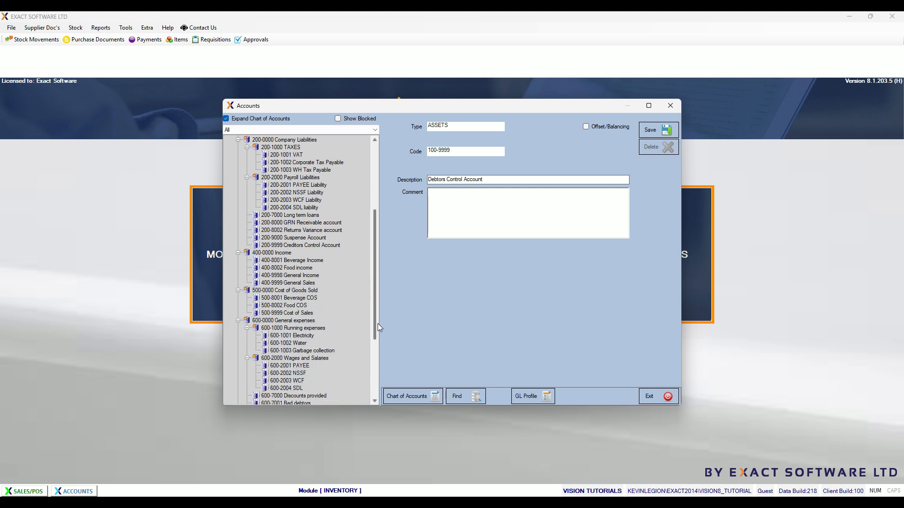
left_click(324, 224)
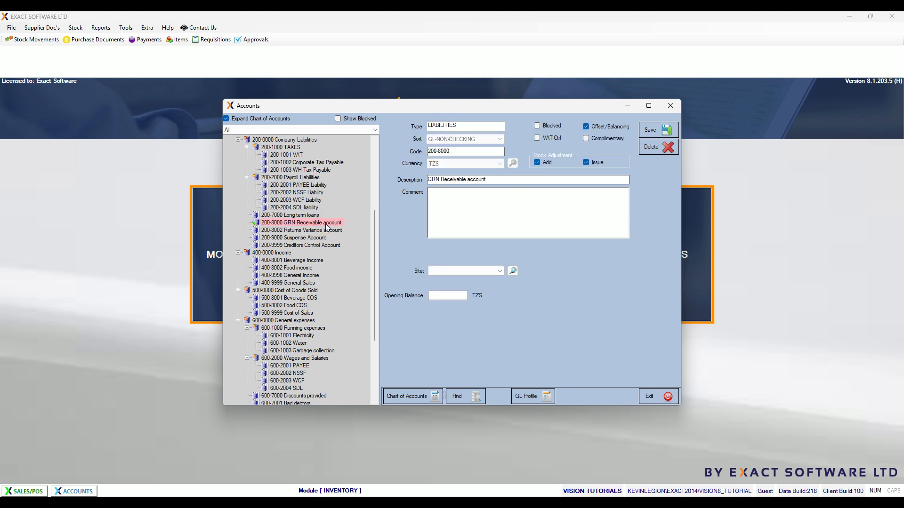
left_click(320, 238)
left_click(323, 231)
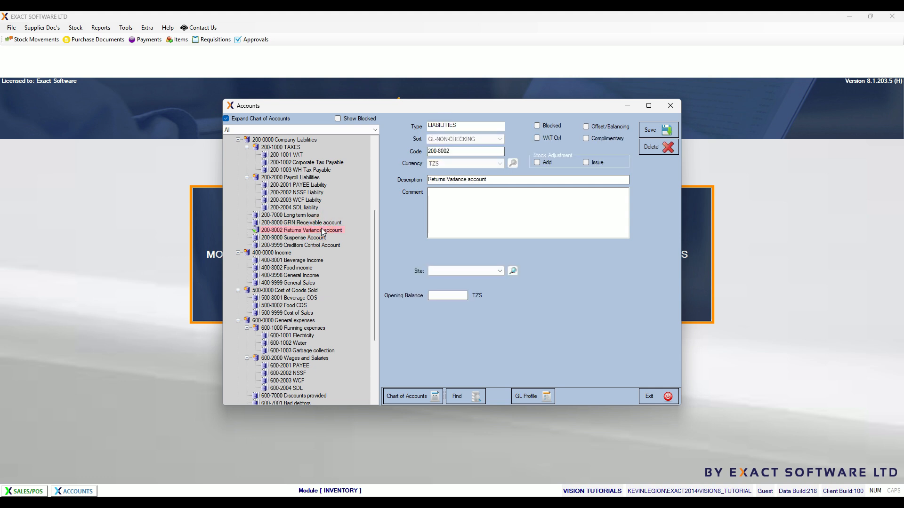
left_click(306, 238)
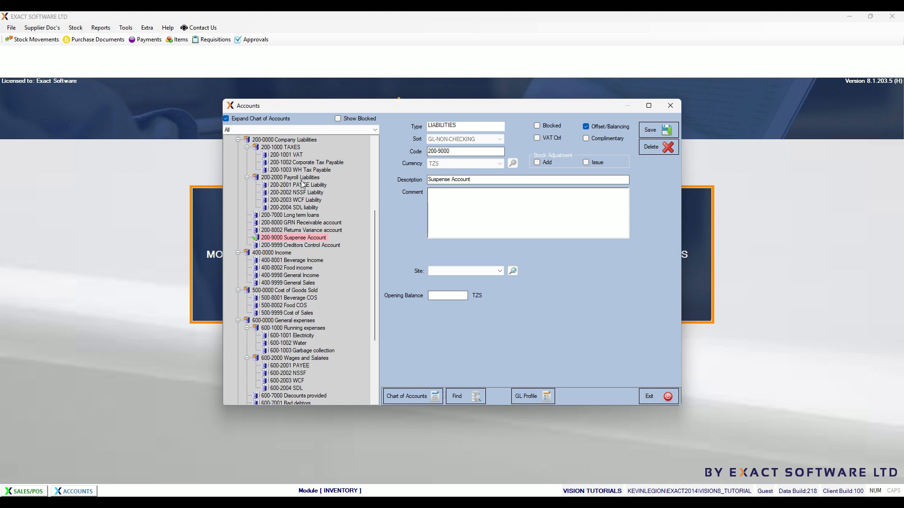
View the Income group with its General Sales, Beverage and Food income accounts, and the Beverage COS account under Cost of Goods Sold
left_click(274, 253)
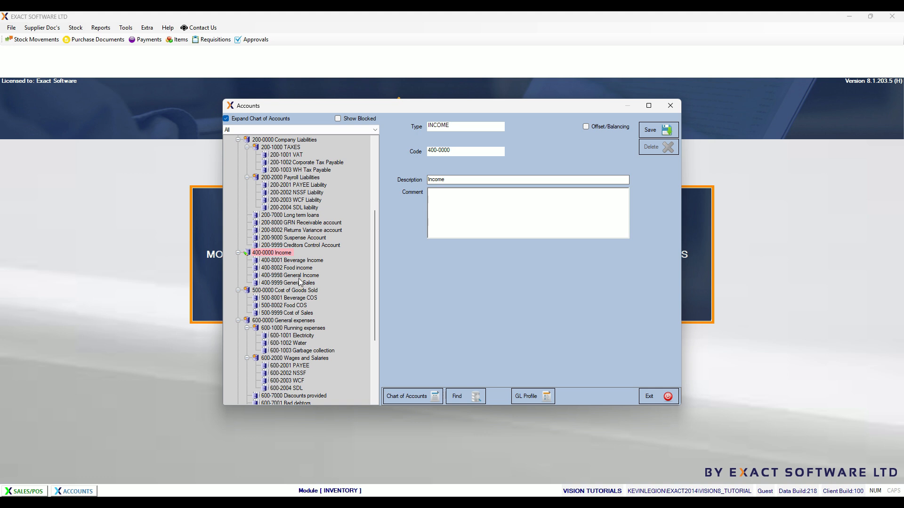
left_click(298, 282)
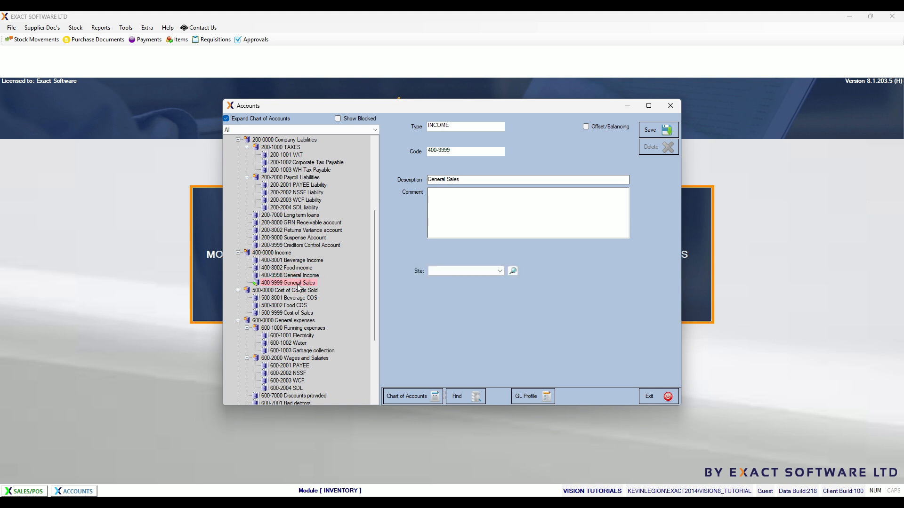
left_click(300, 276)
left_click(300, 283)
left_click(304, 261)
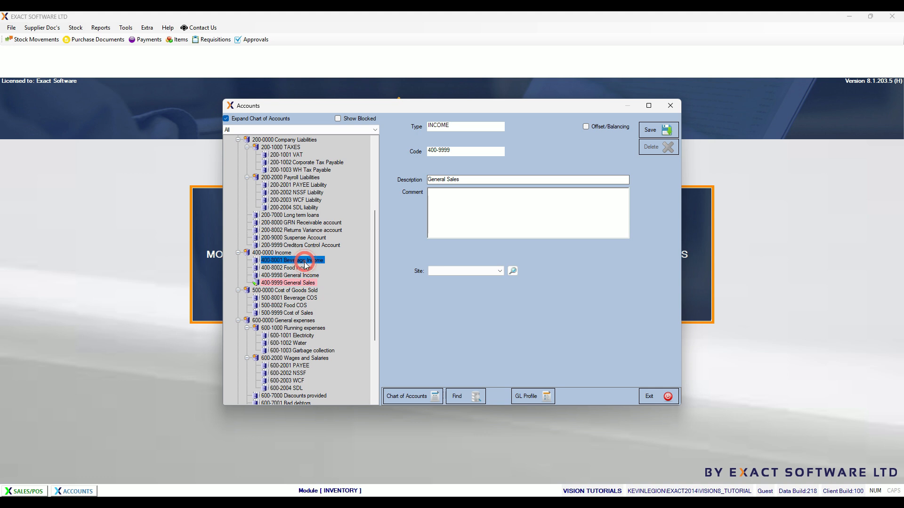
left_click(296, 268)
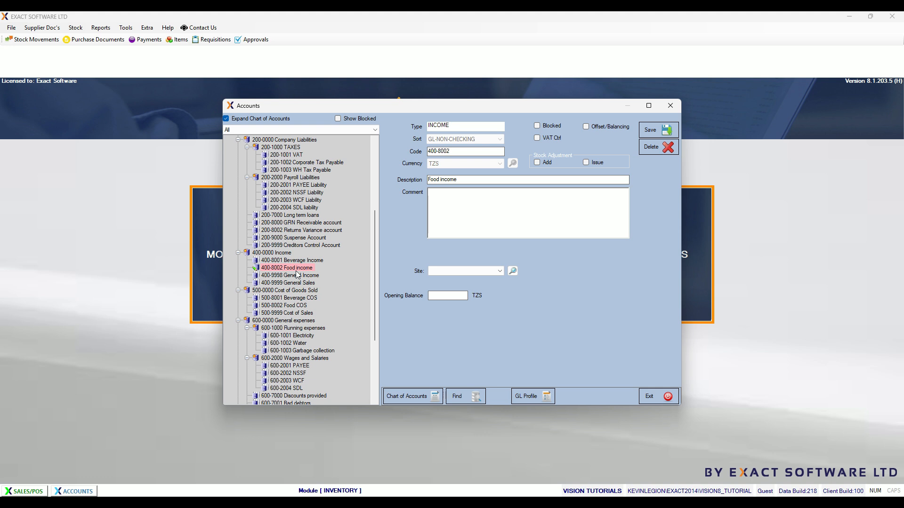
left_click(298, 299)
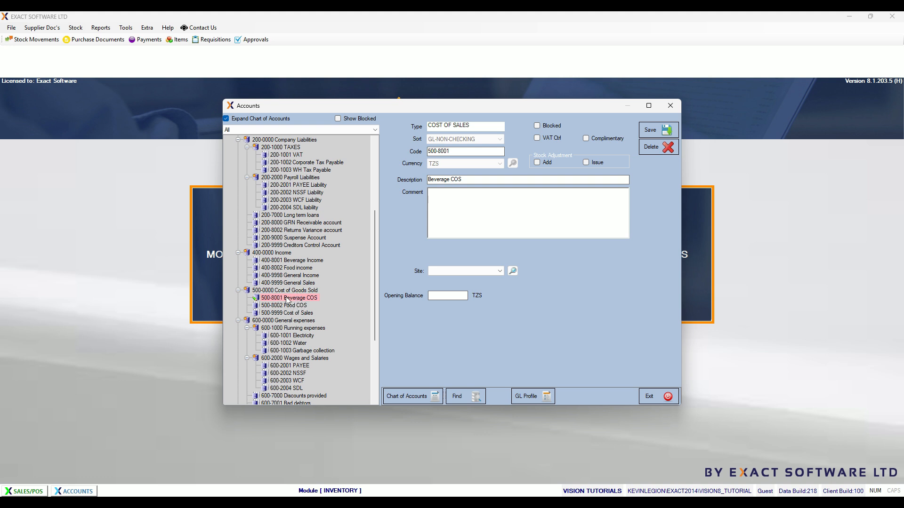
left_click(287, 291)
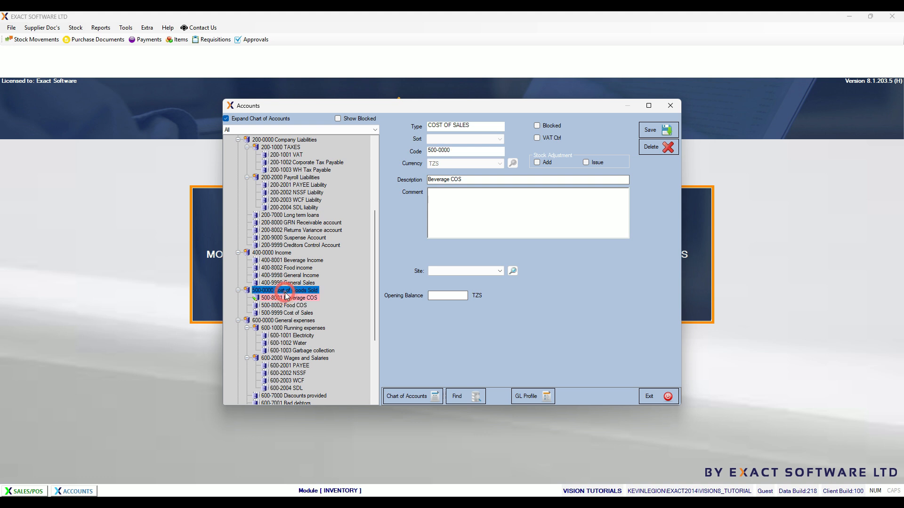
View the General expenses group with its Running expenses and Wages and Salaries subgroups, including the NSSF account
left_click(285, 321)
scroll(295, 314, "down", 5)
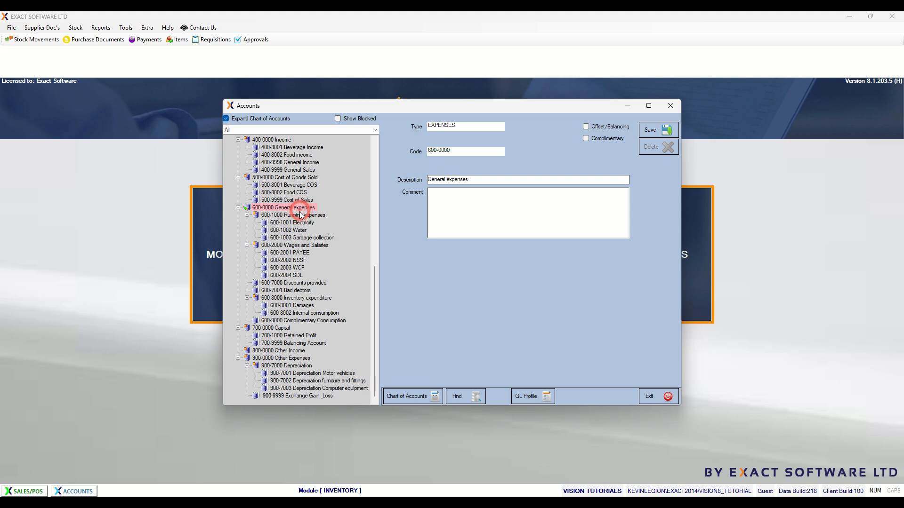
left_click(285, 216)
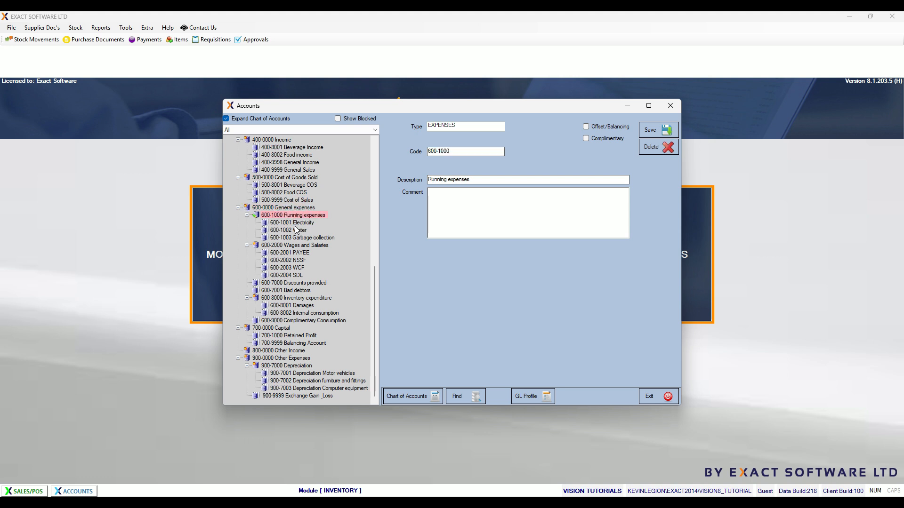
left_click(297, 224)
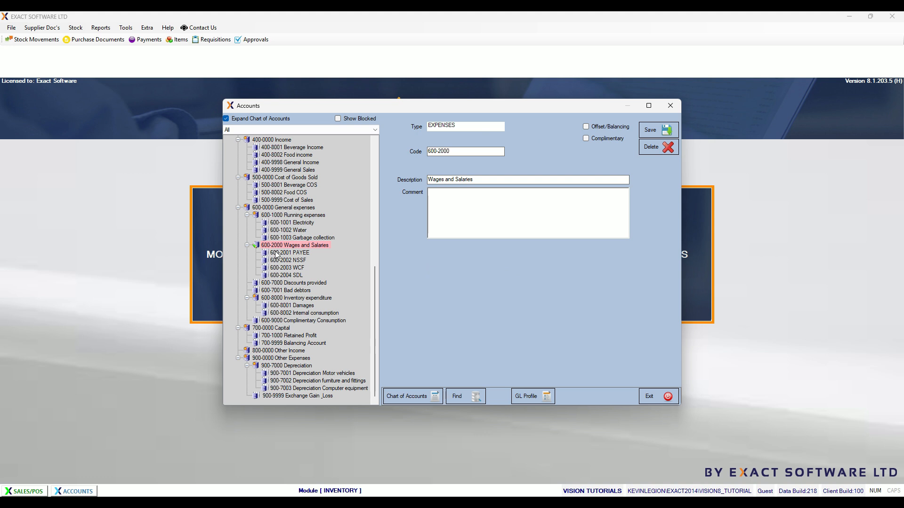
left_click(296, 260)
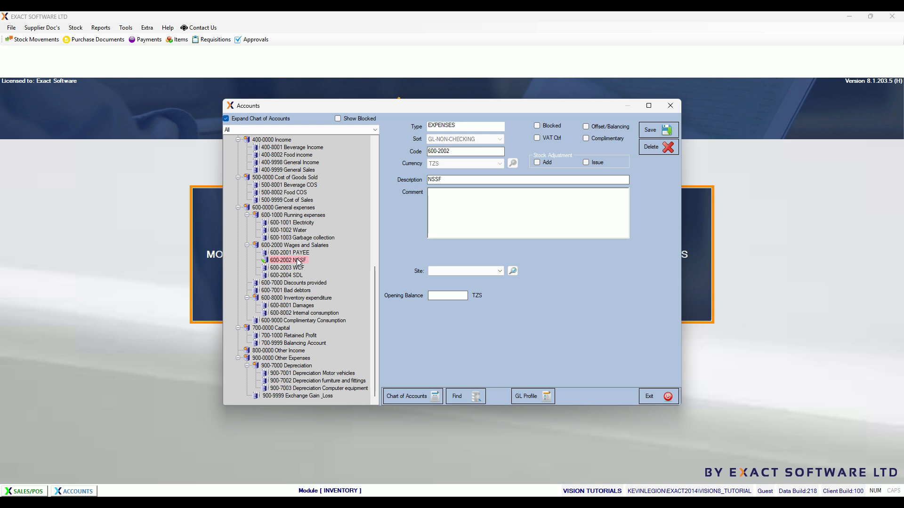
View the Capital group's Balancing Account and the Depreciation furniture and fittings account under Other Expenses
left_click(277, 329)
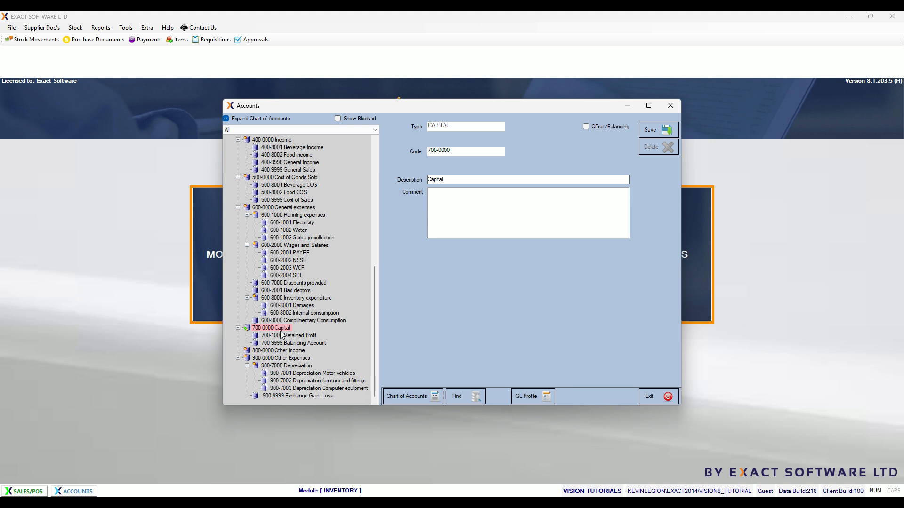
left_click(292, 345)
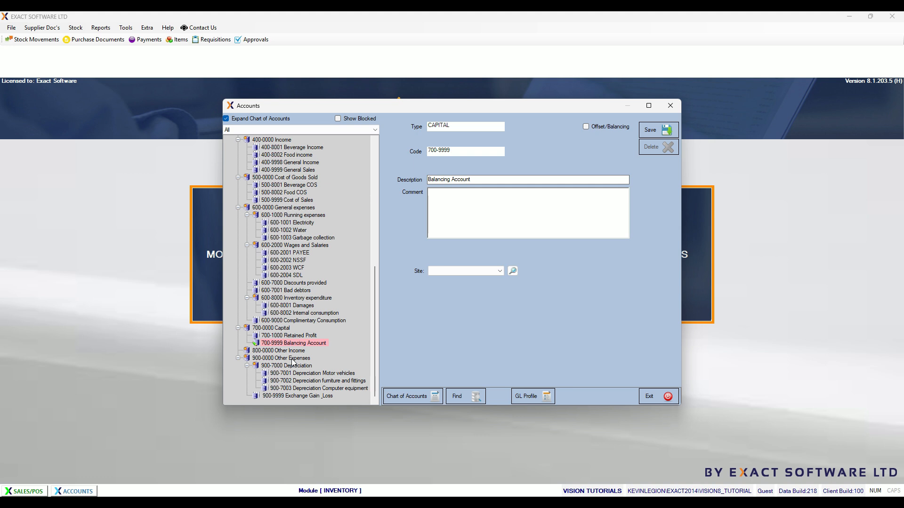
left_click(306, 366)
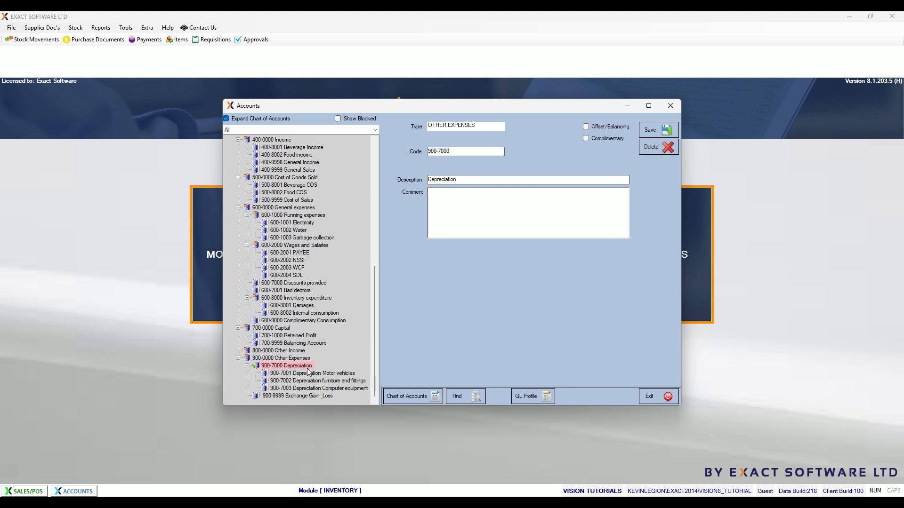
left_click(285, 351)
left_click(297, 381)
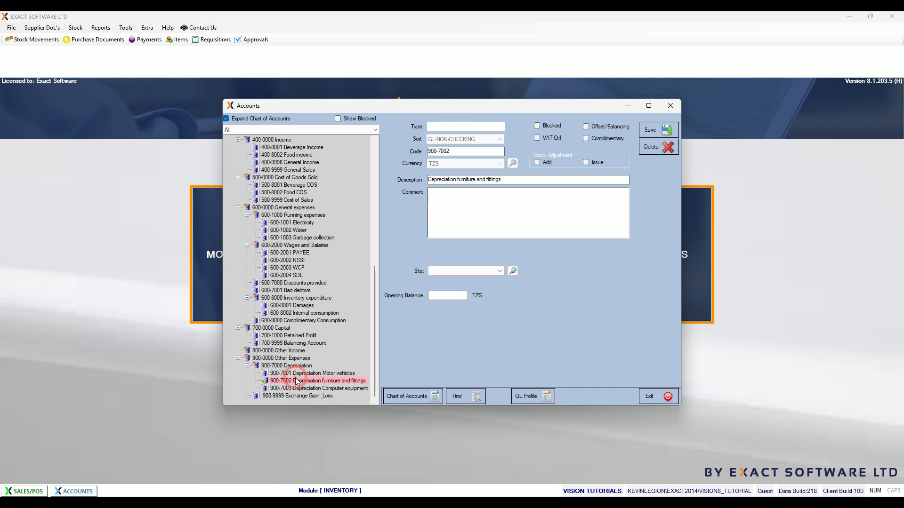